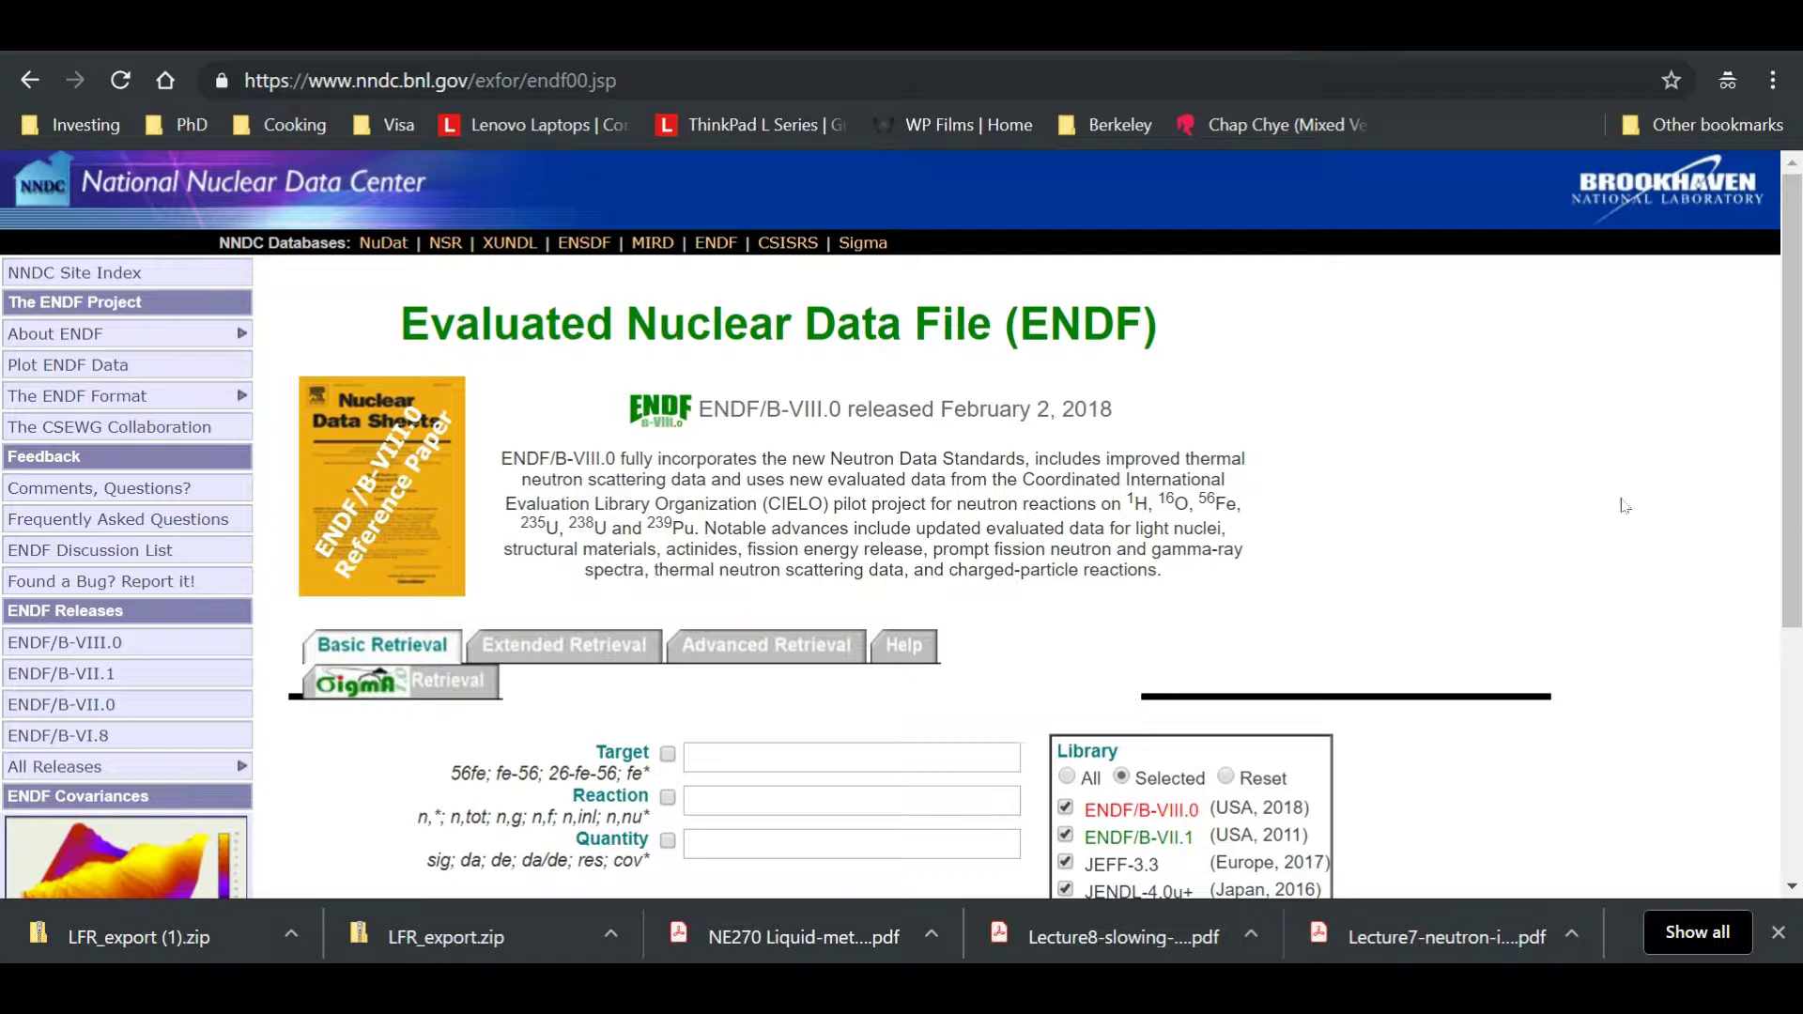
Enter 23na;6li as the target nuclides and enable the Target criterion
drag(1185, 338, 1005, 324)
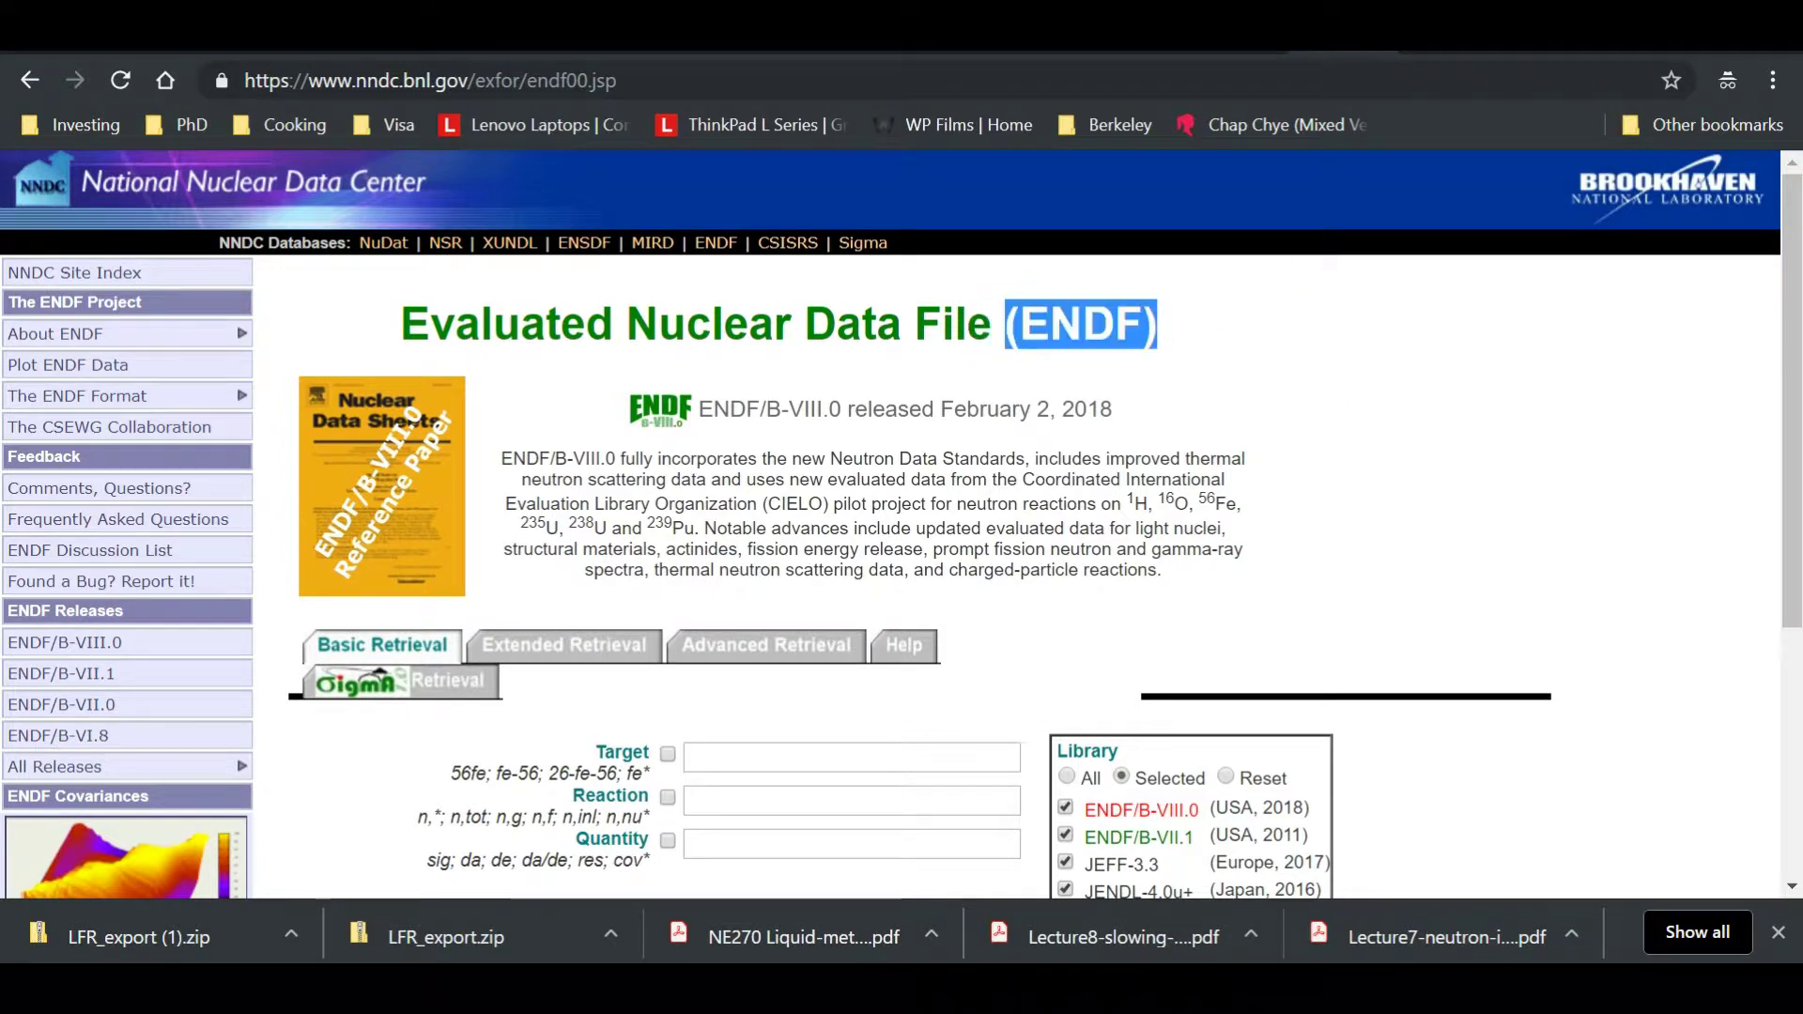
scroll(995, 526, down, 3)
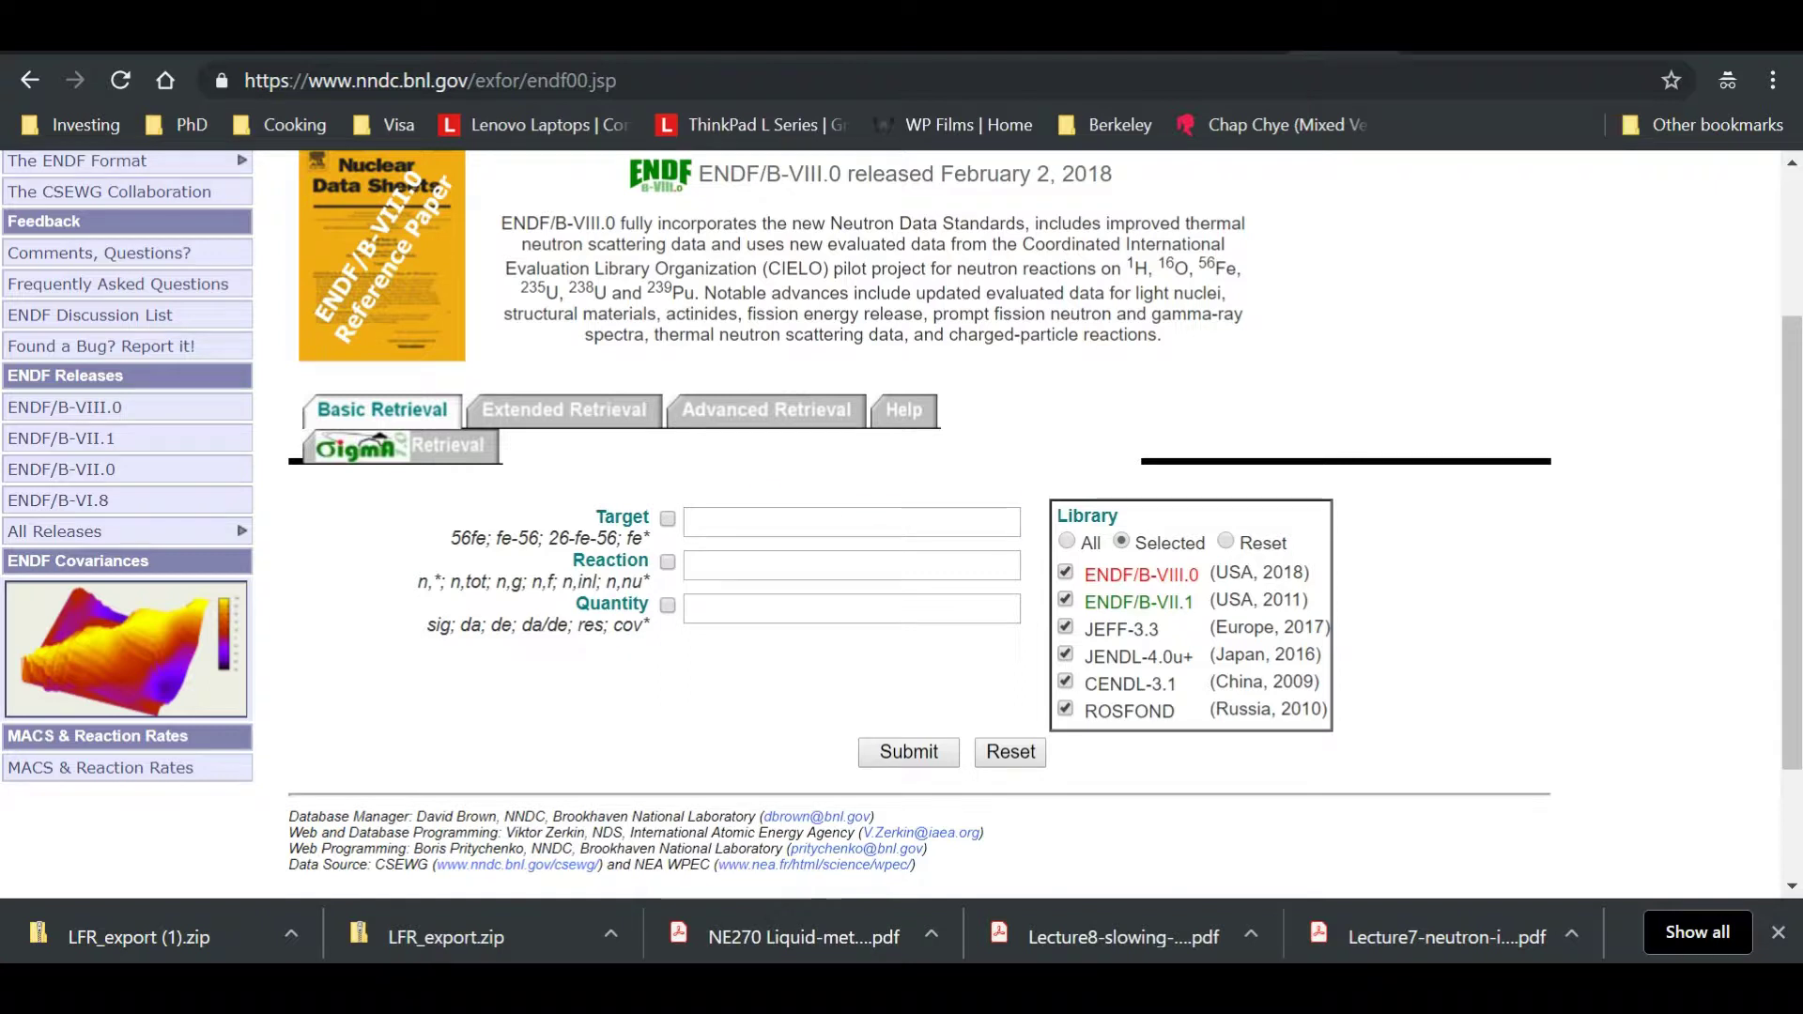
click(851, 523)
text(23na)
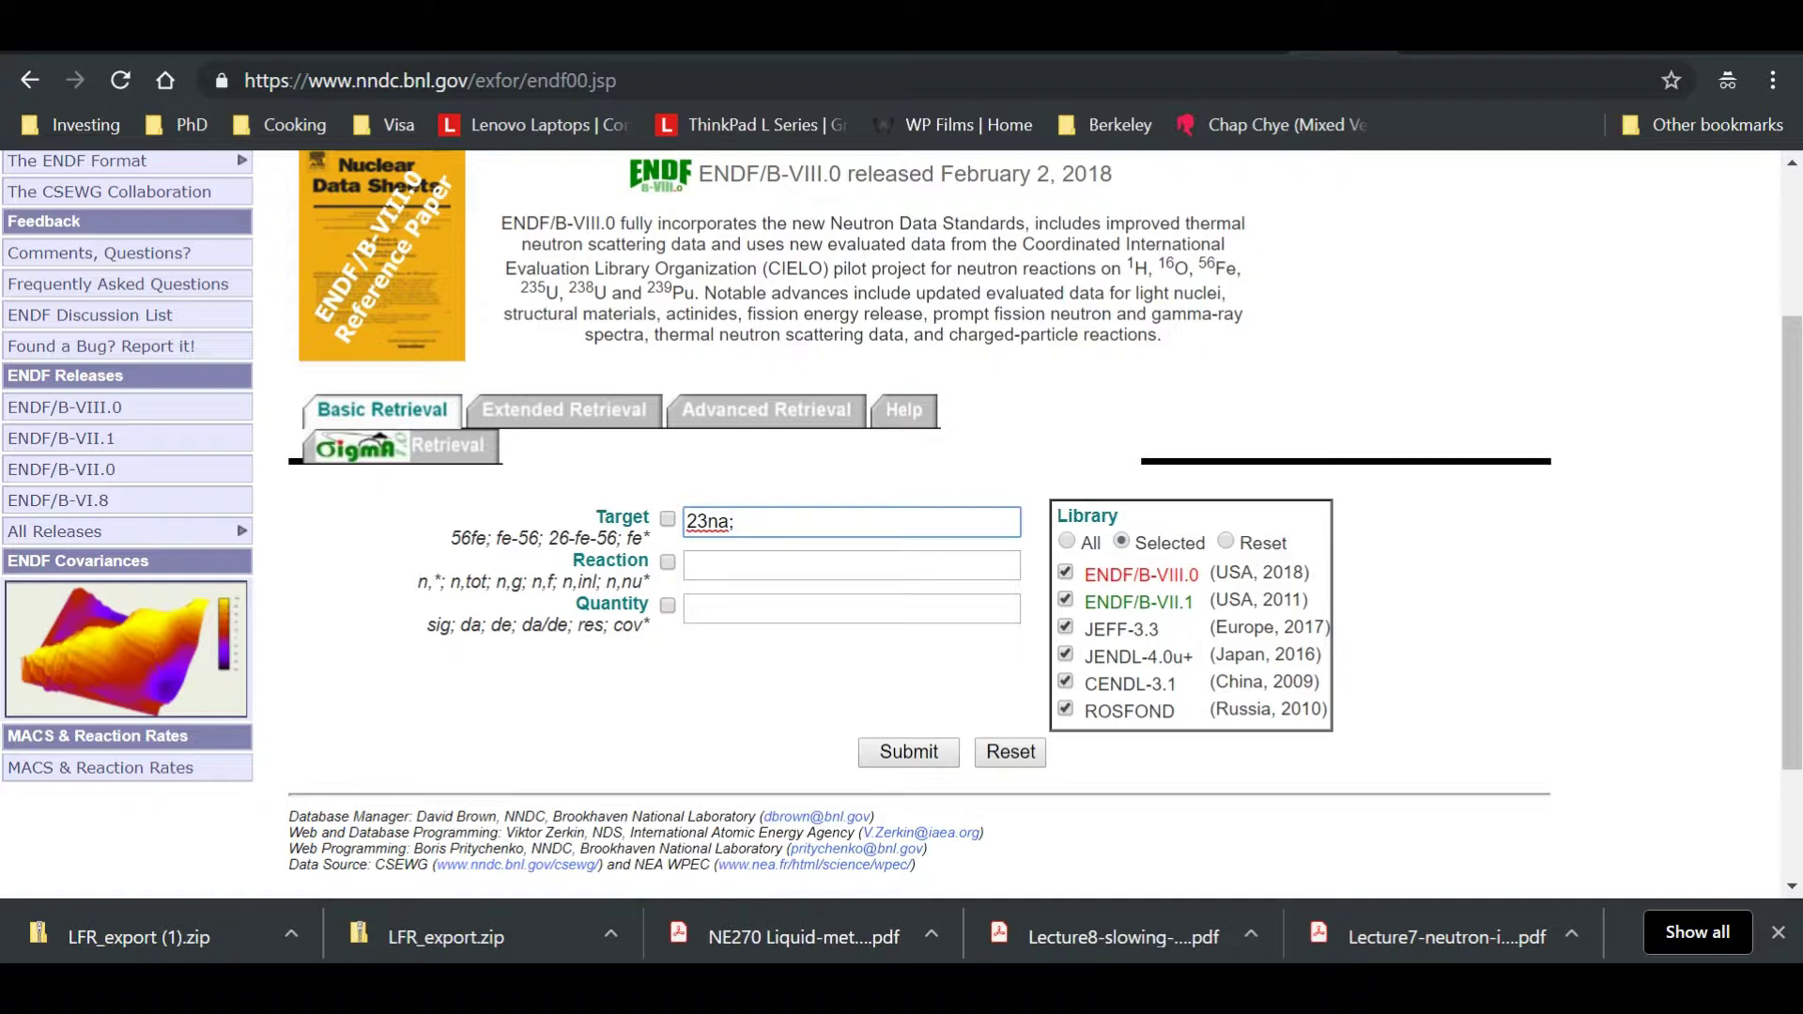
text(6li)
click(667, 517)
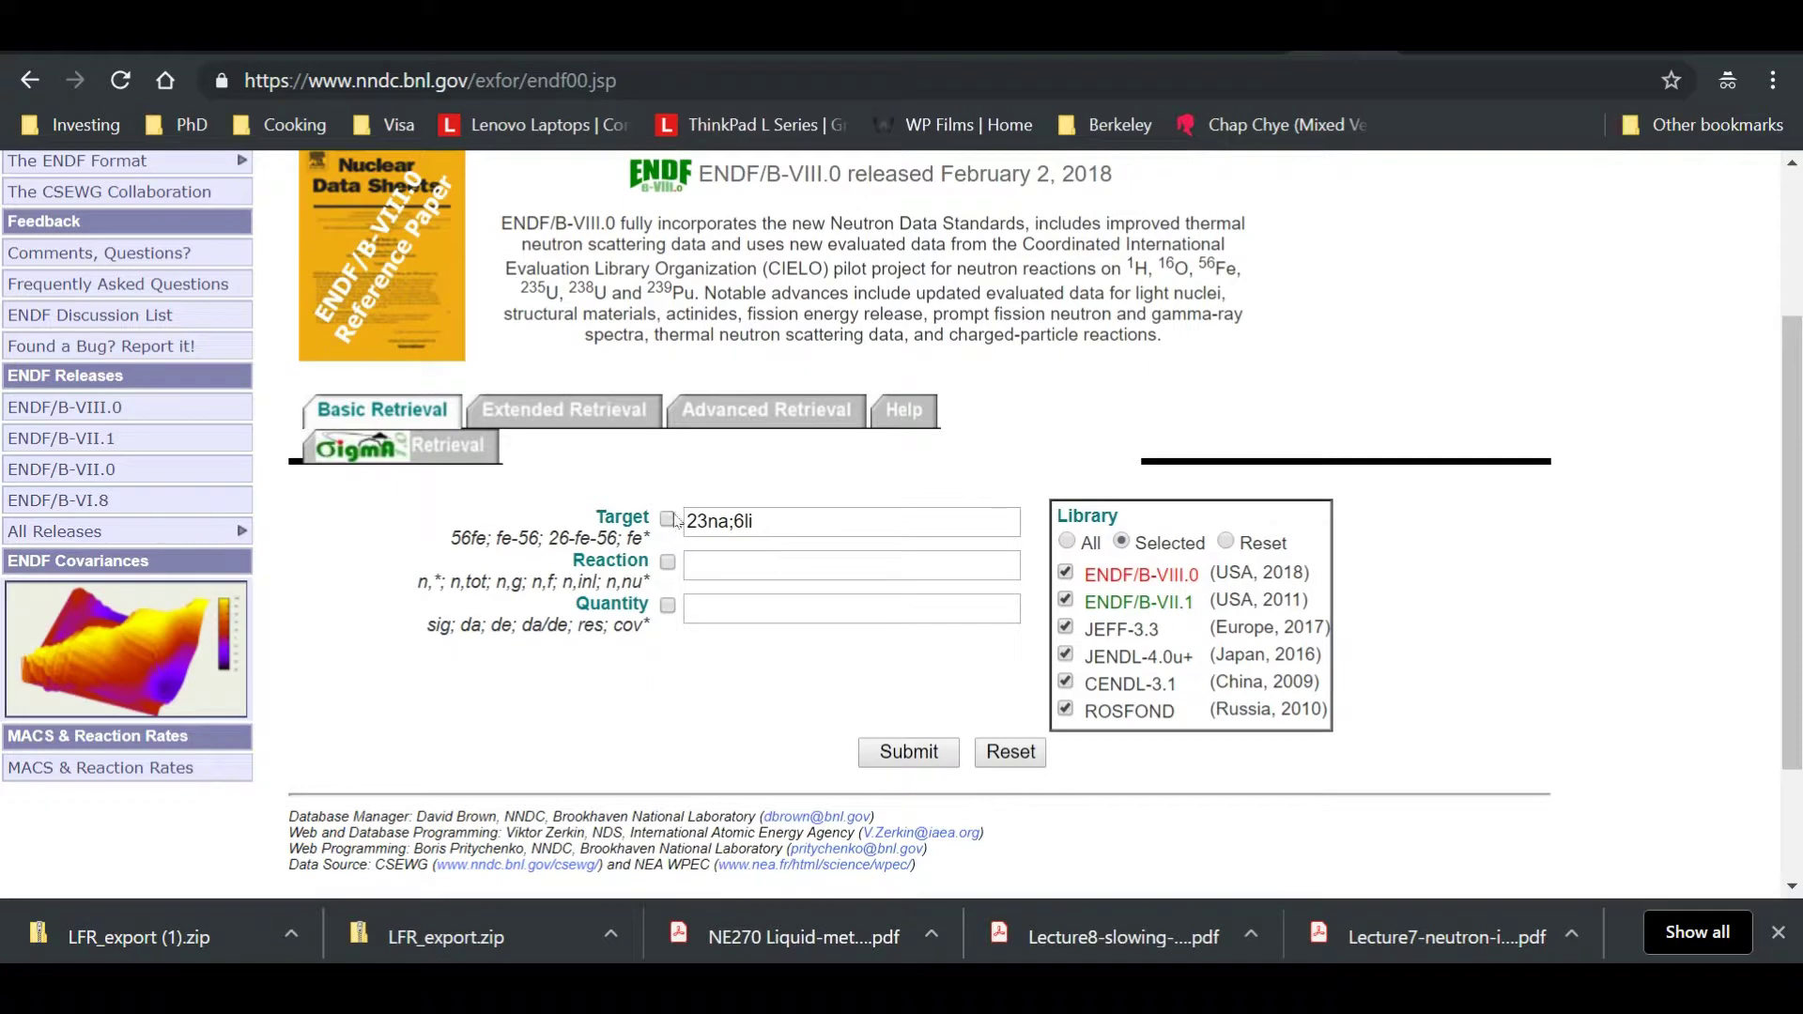
click(669, 519)
Enable the Reaction and Quantity criteria with reactions n,a;n,g and quantity sig
click(667, 564)
click(800, 565)
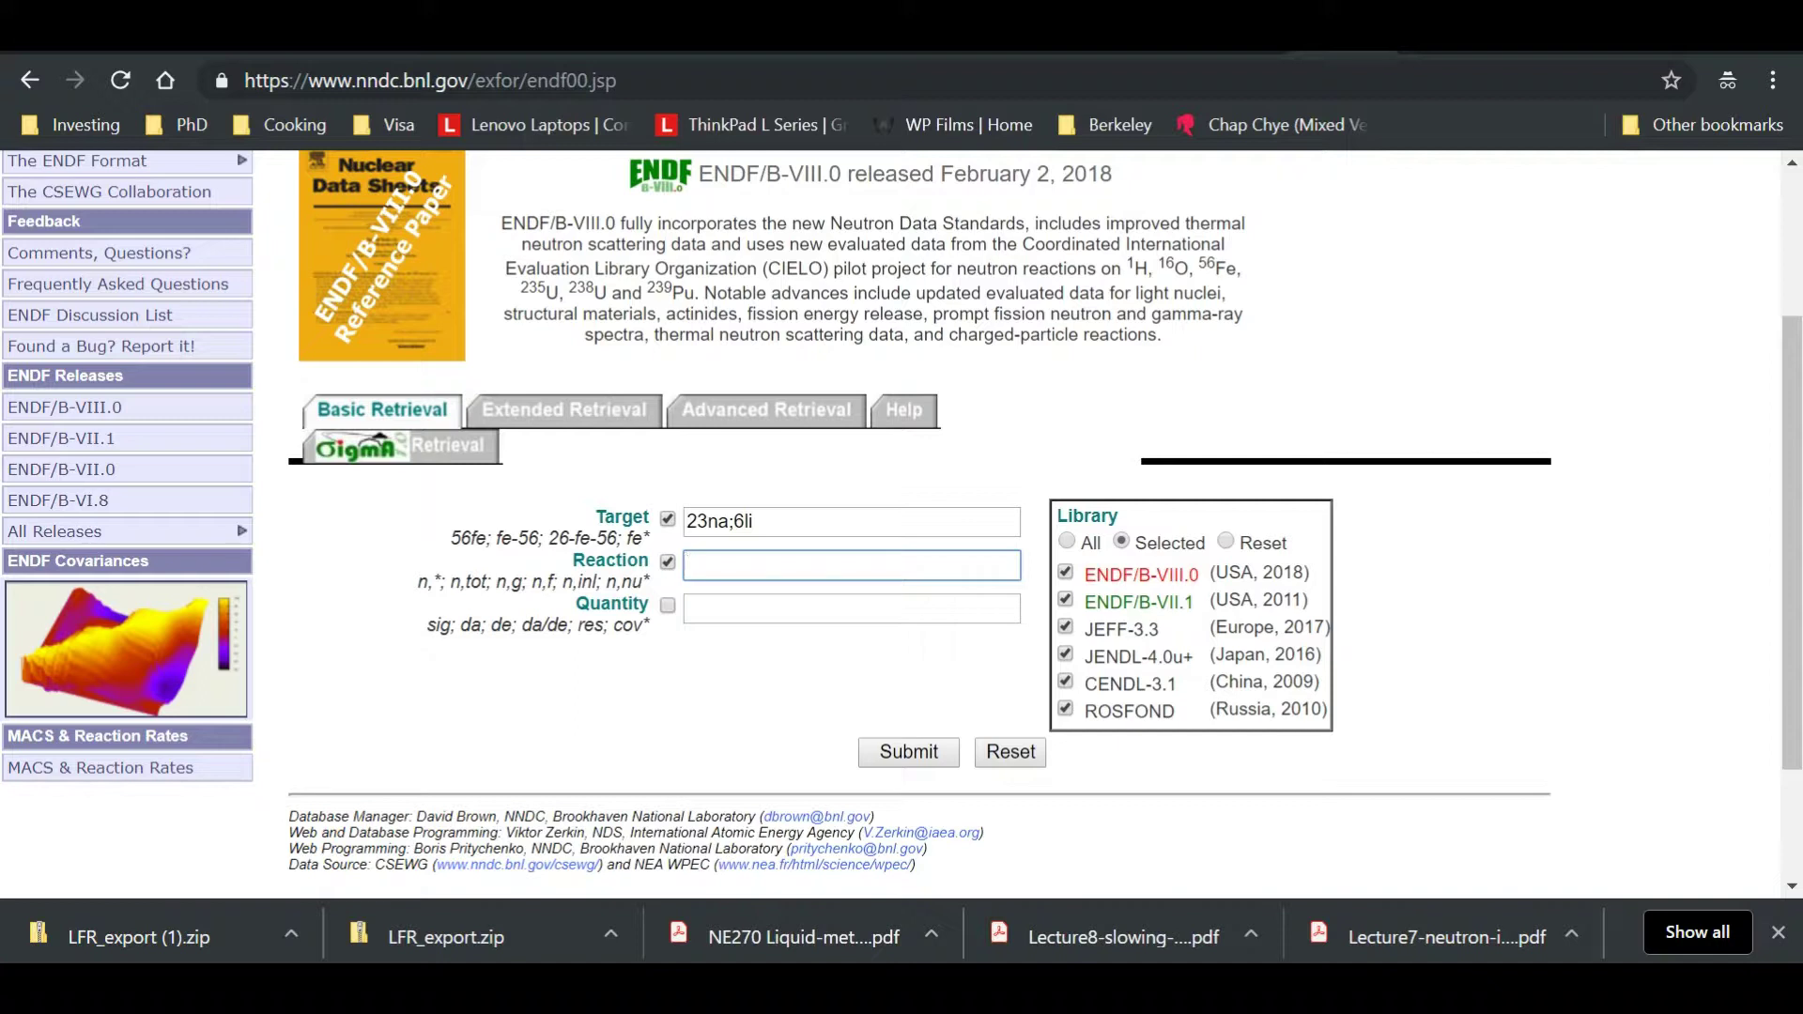
text(n,a)
text(;n,g)
click(667, 606)
click(720, 609)
text(sig)
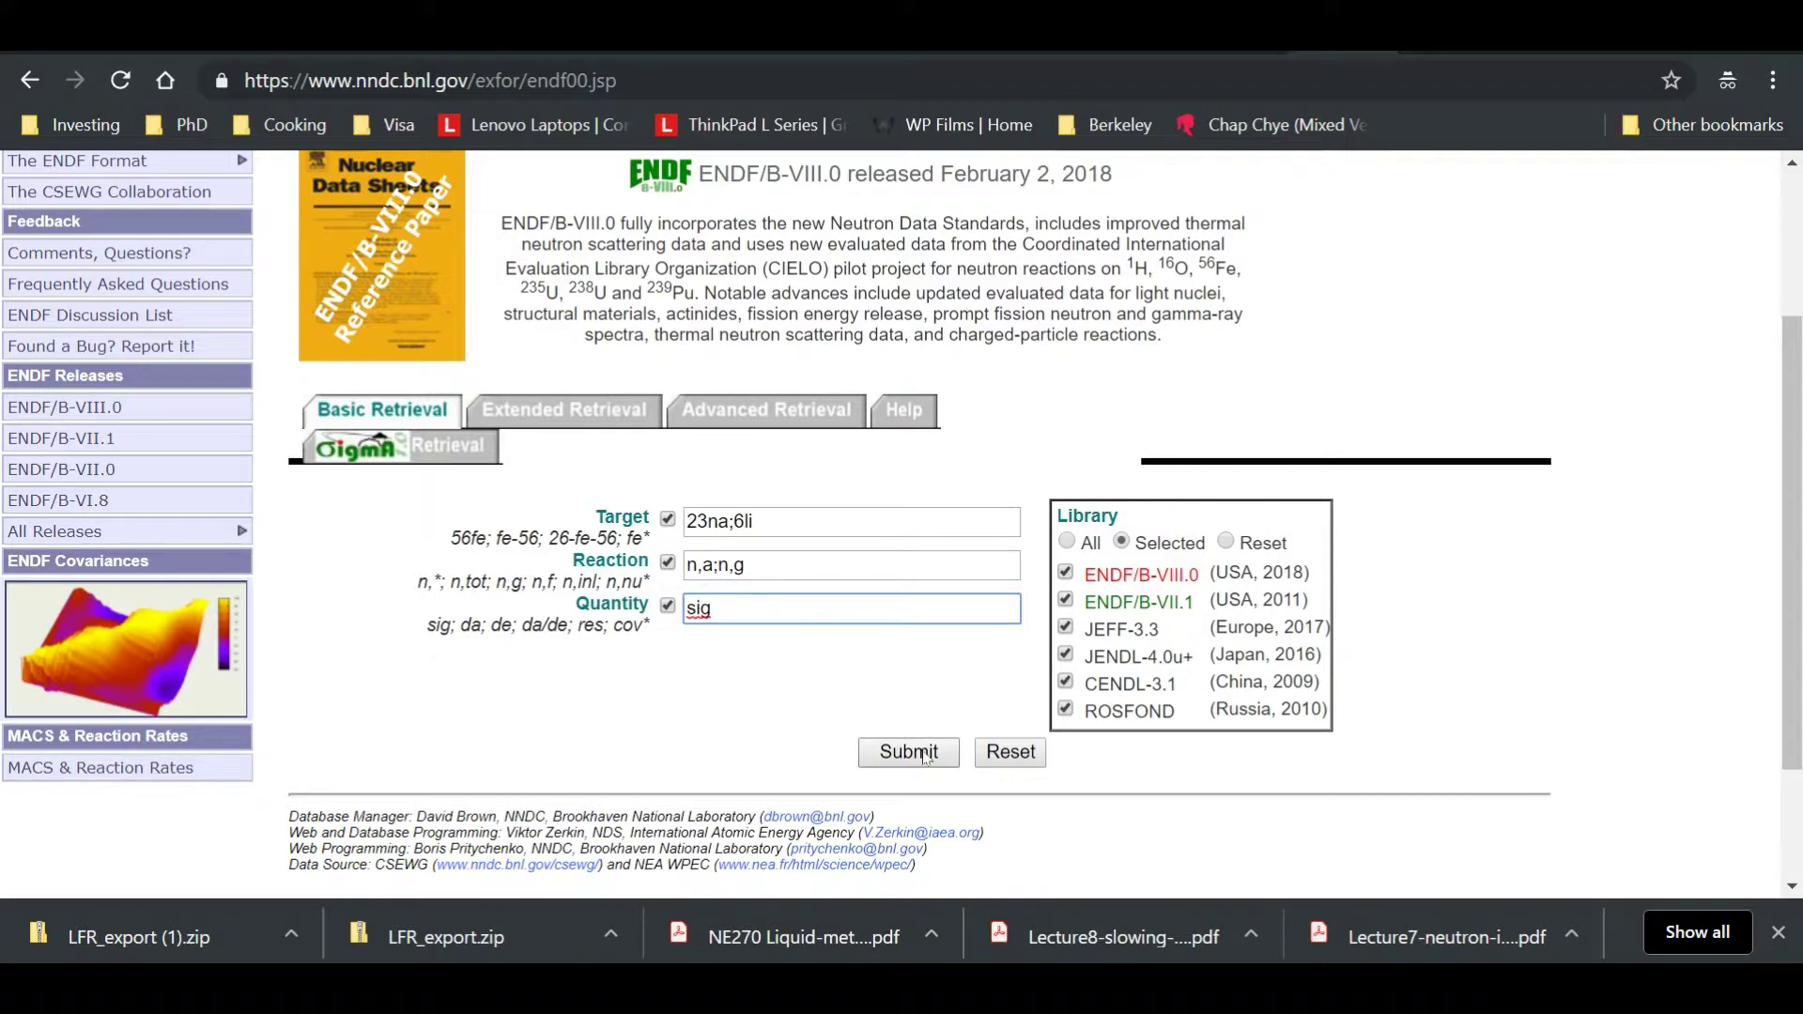
Submit the search and review the listed Li-6 and Na-23 evaluations
click(925, 754)
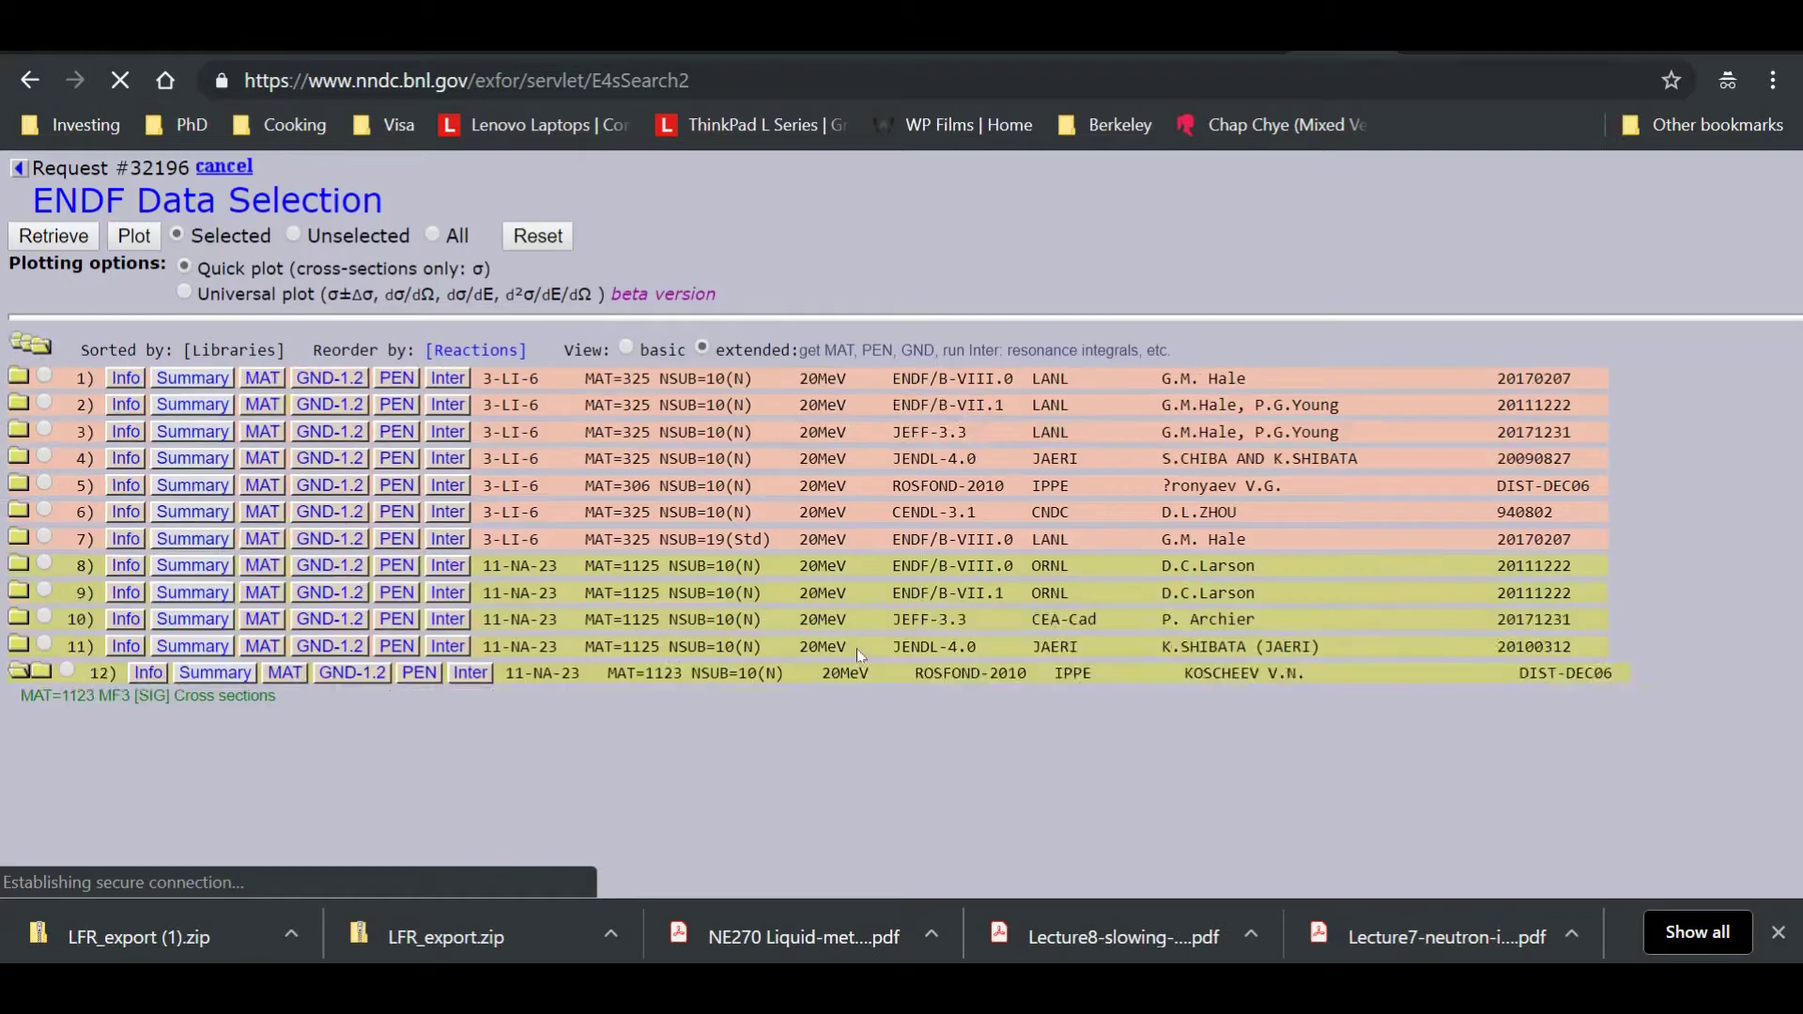
scroll(892, 516, down, 2)
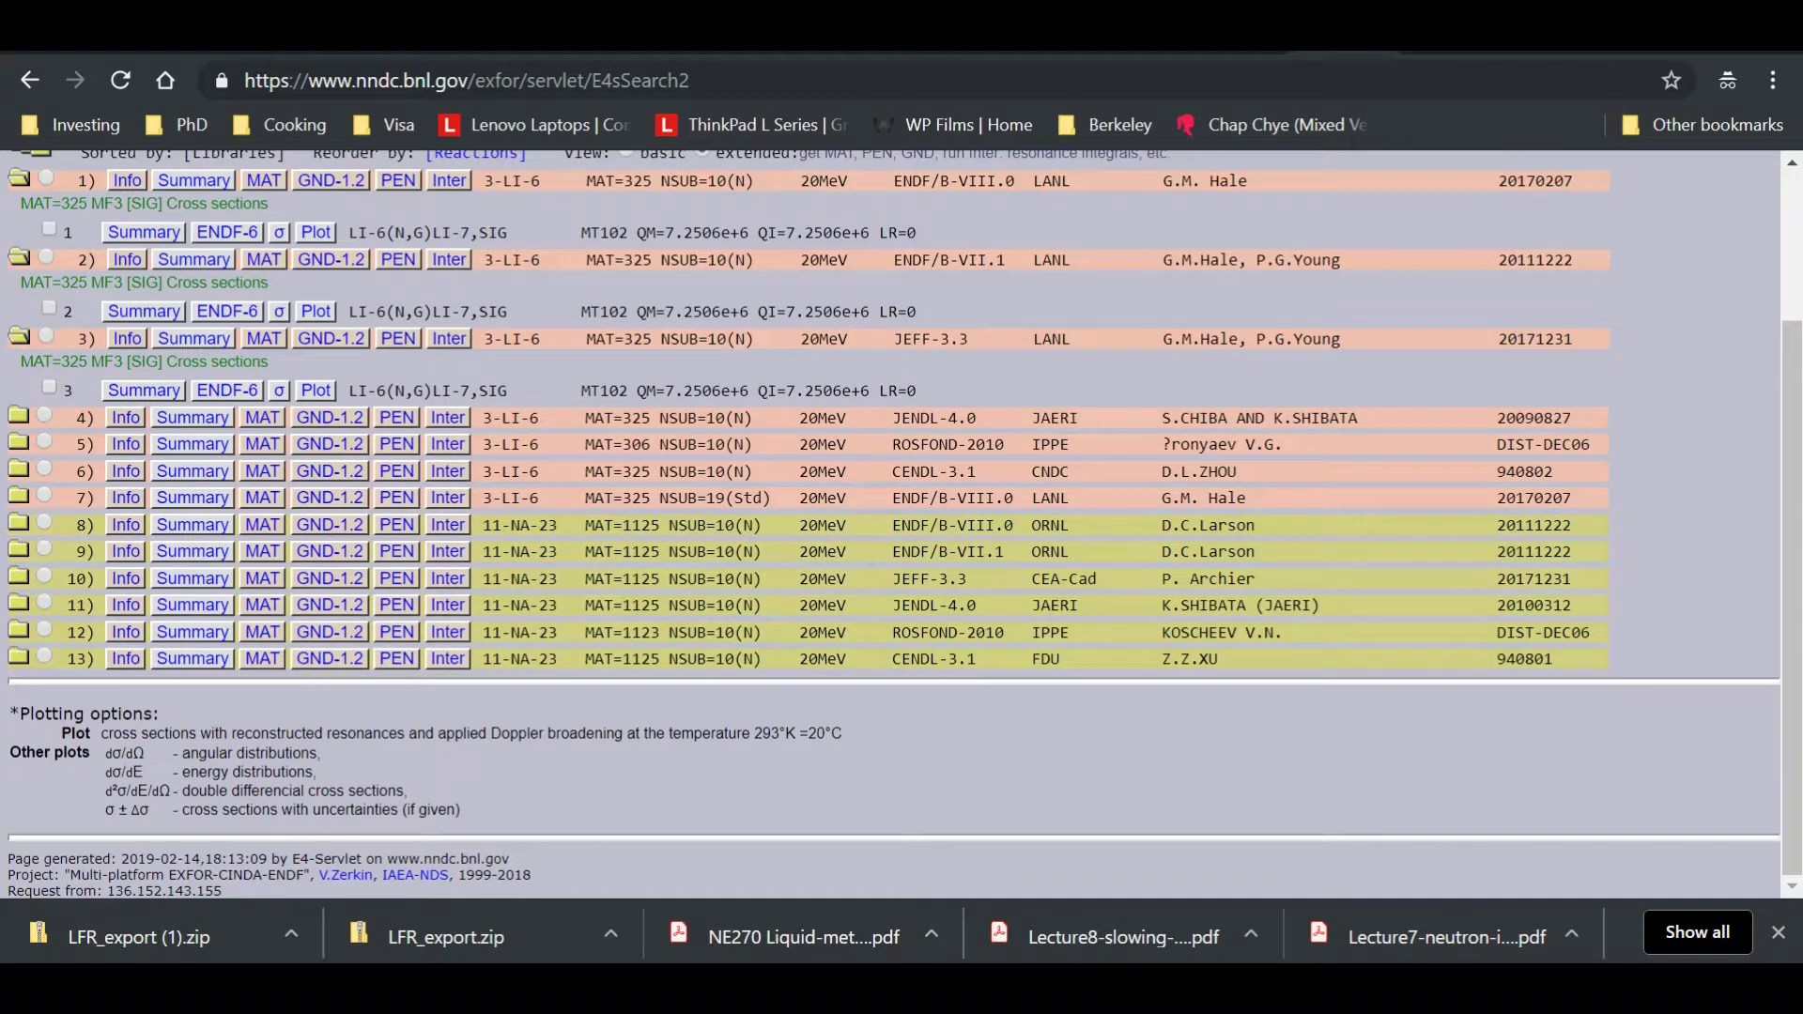
scroll(893, 517, up, 2)
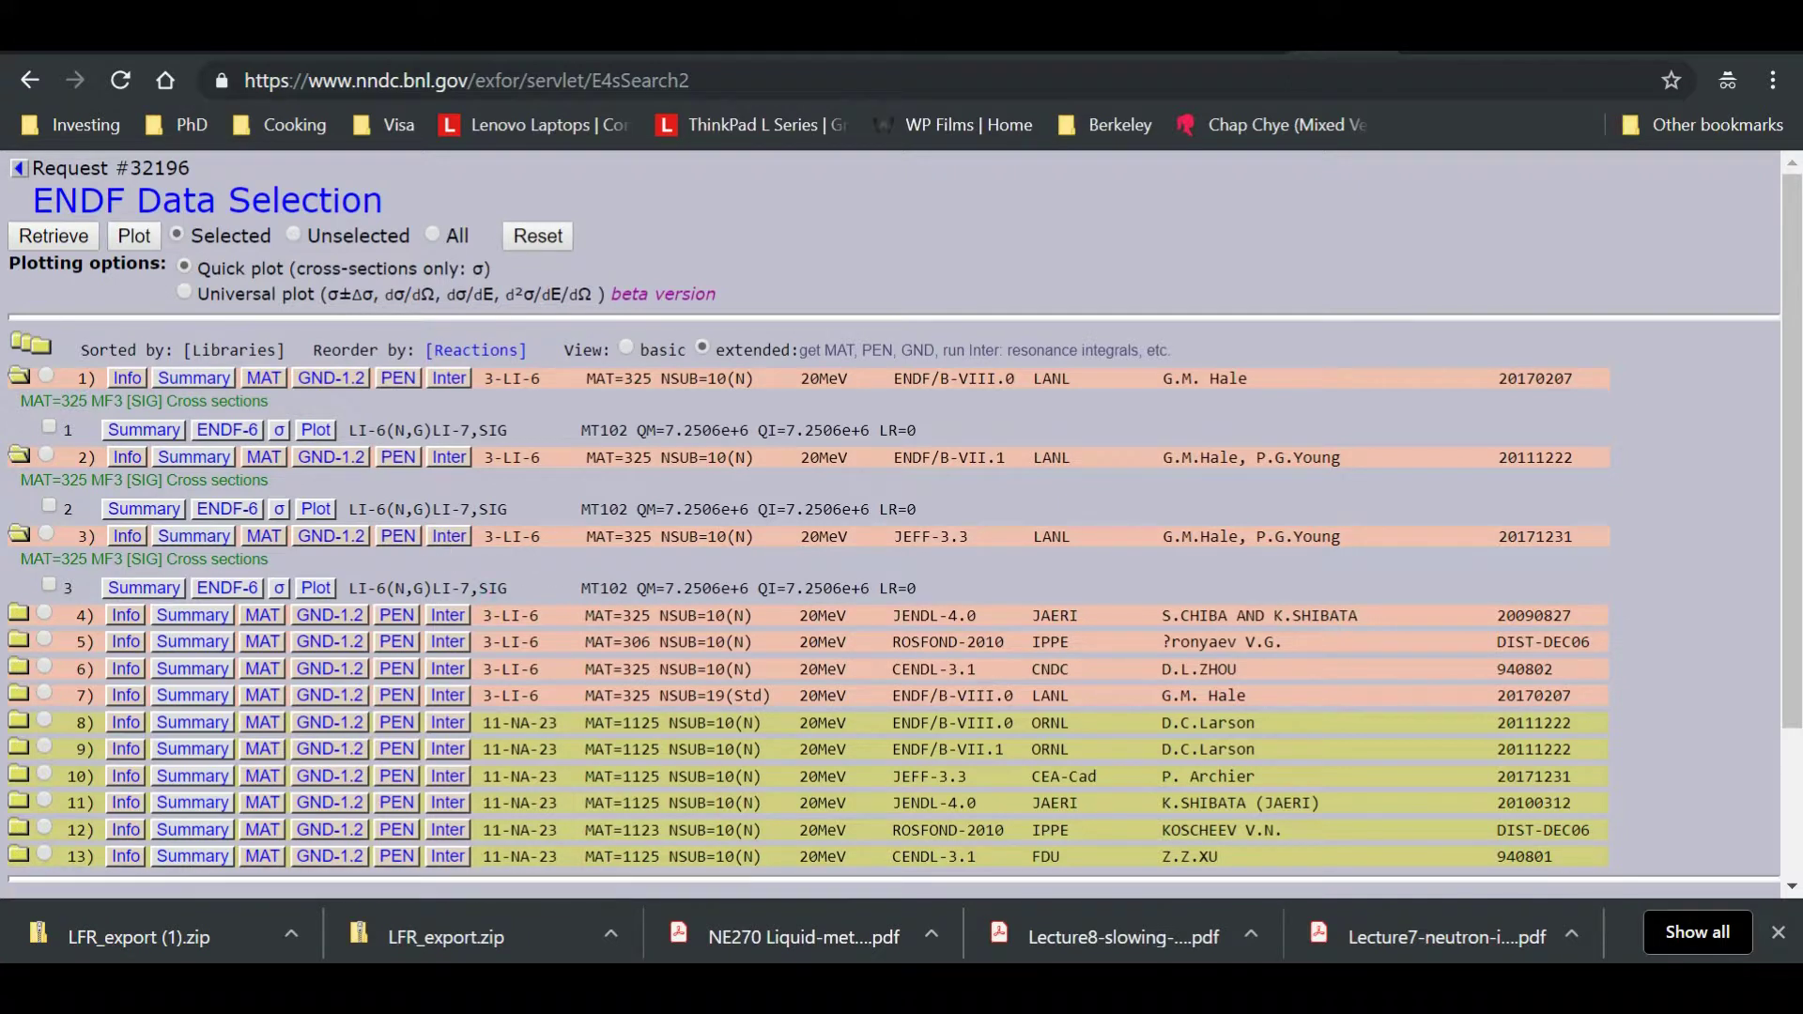
triple_click(498, 588)
click(519, 500)
triple_click(519, 497)
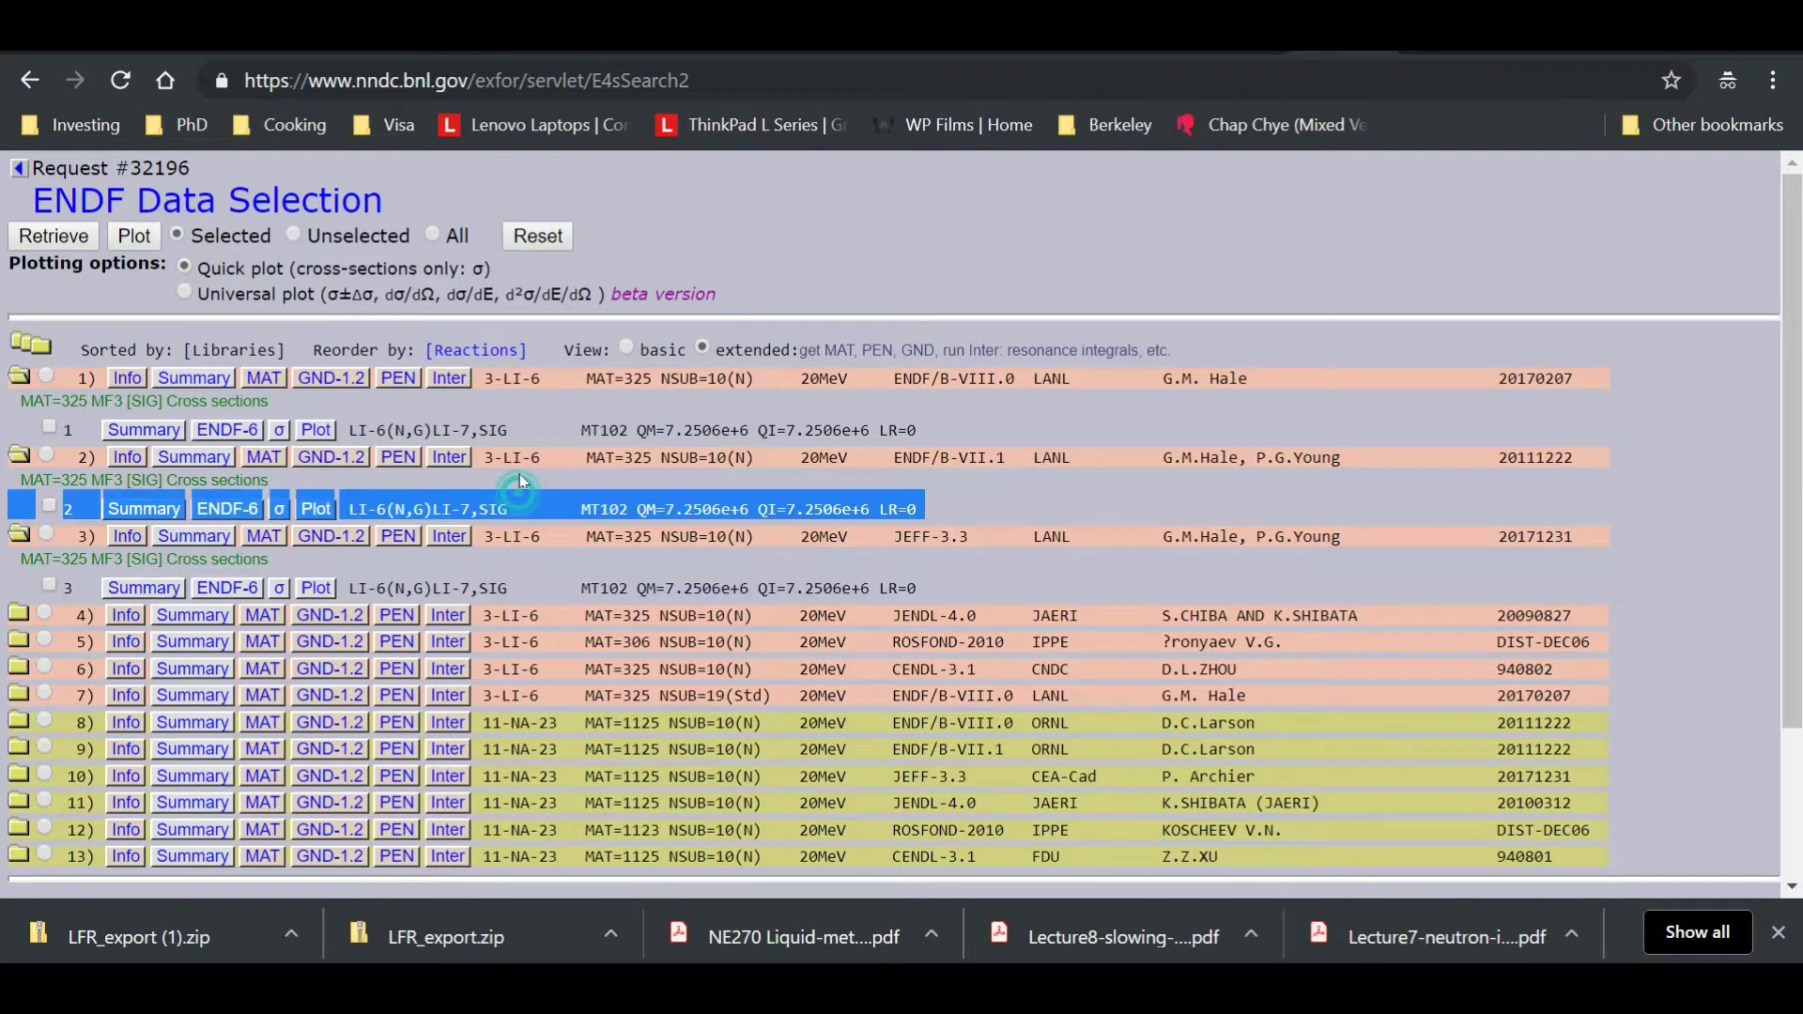
triple_click(531, 430)
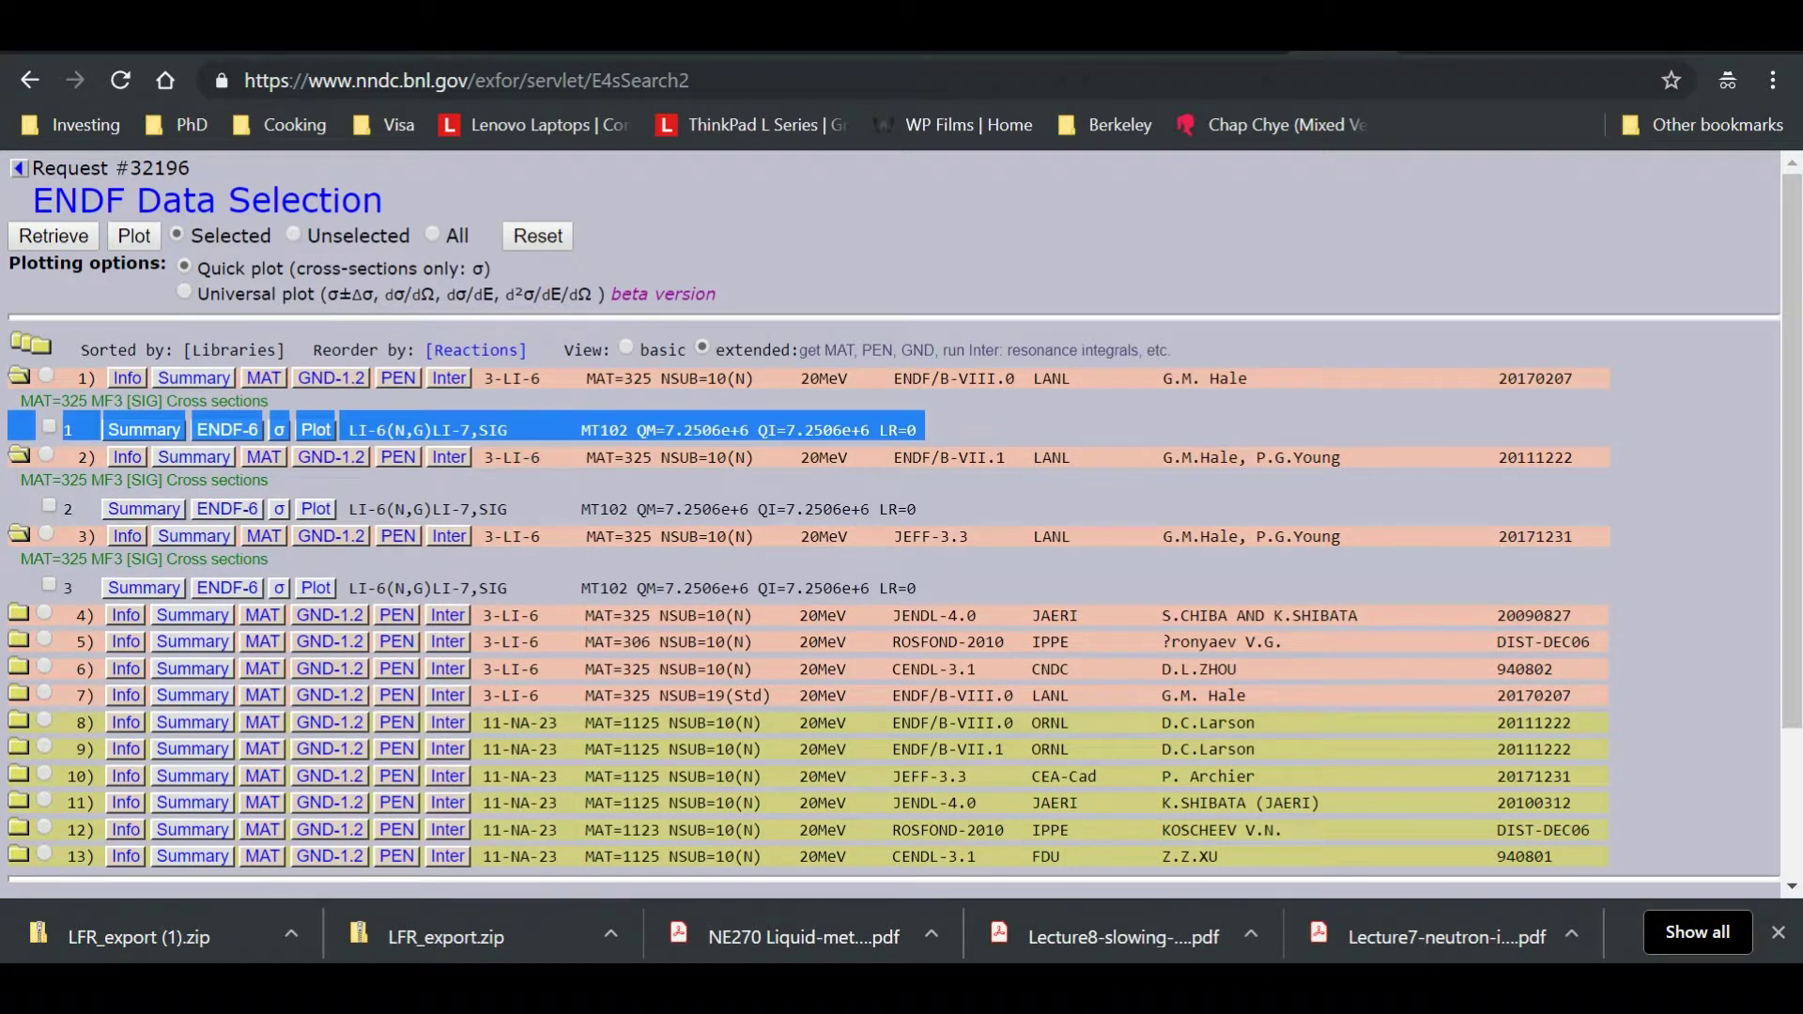
drag(481, 605, 526, 805)
click(526, 806)
Select the ENDF/B-VIII.0 evaluations for Li-6 (row 7) and Na-23 (row 8)
drag(481, 615, 548, 668)
drag(512, 744, 507, 718)
click(507, 719)
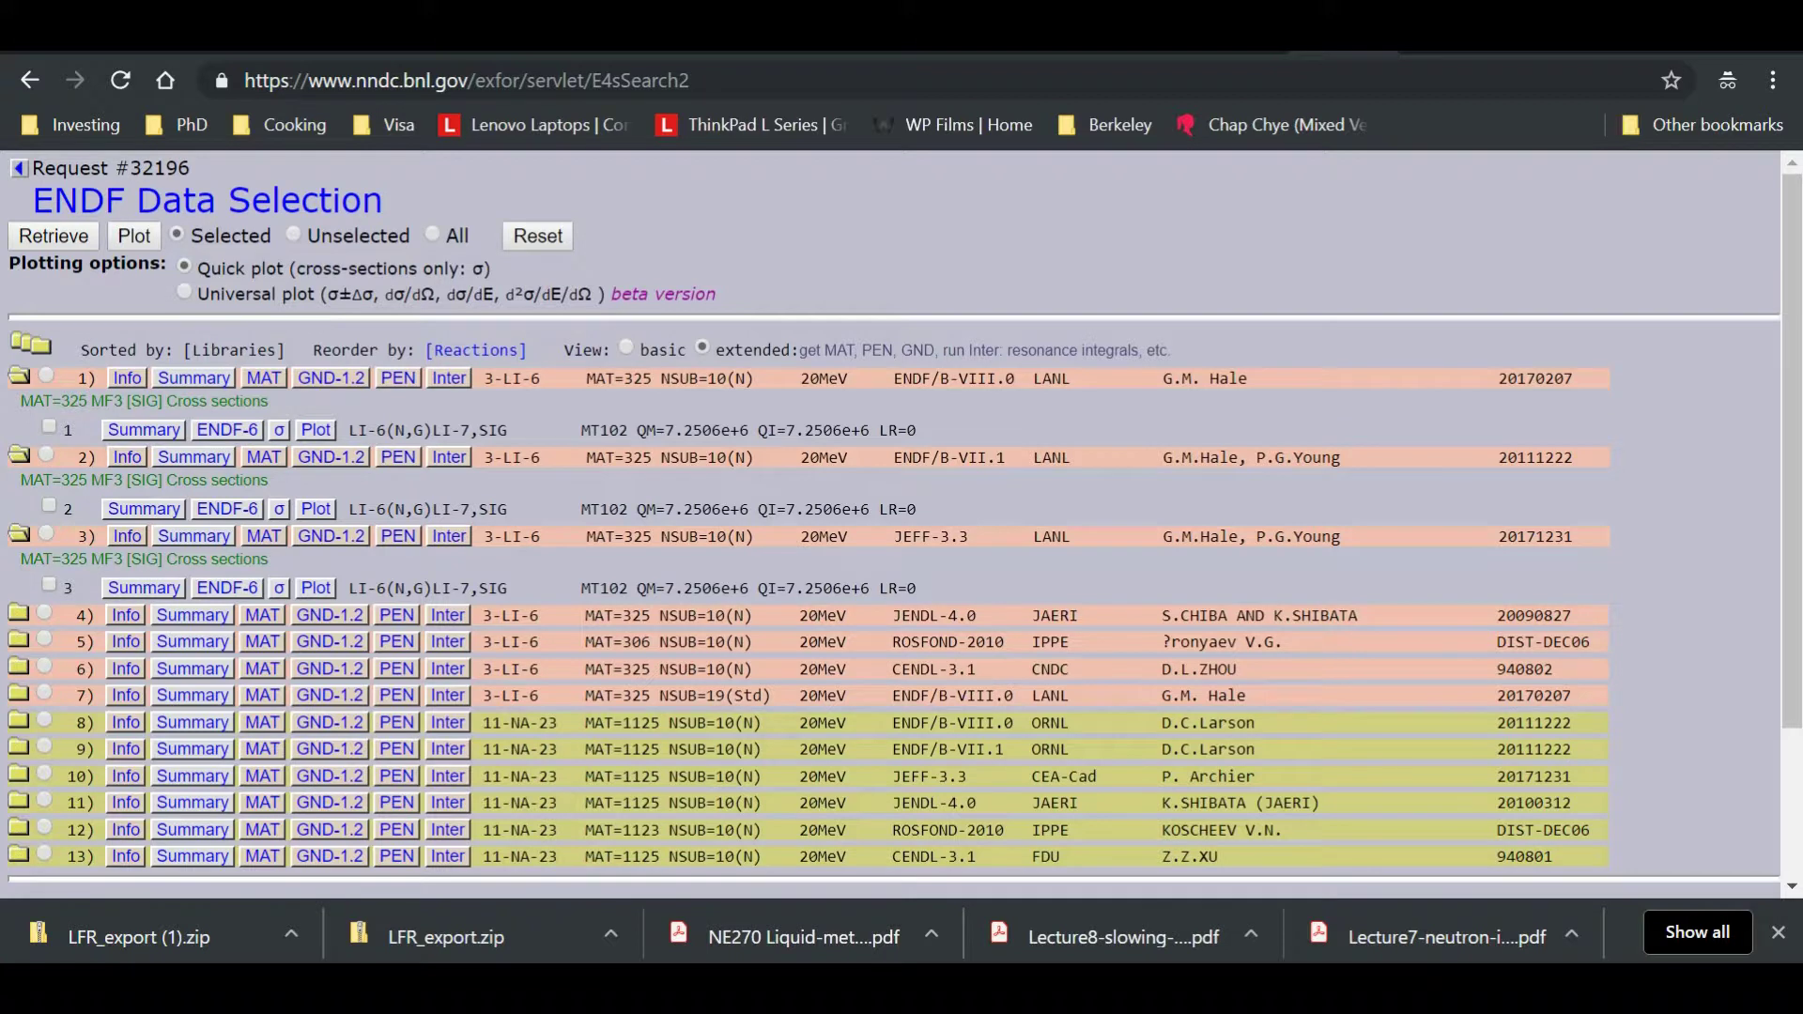
drag(477, 696, 503, 723)
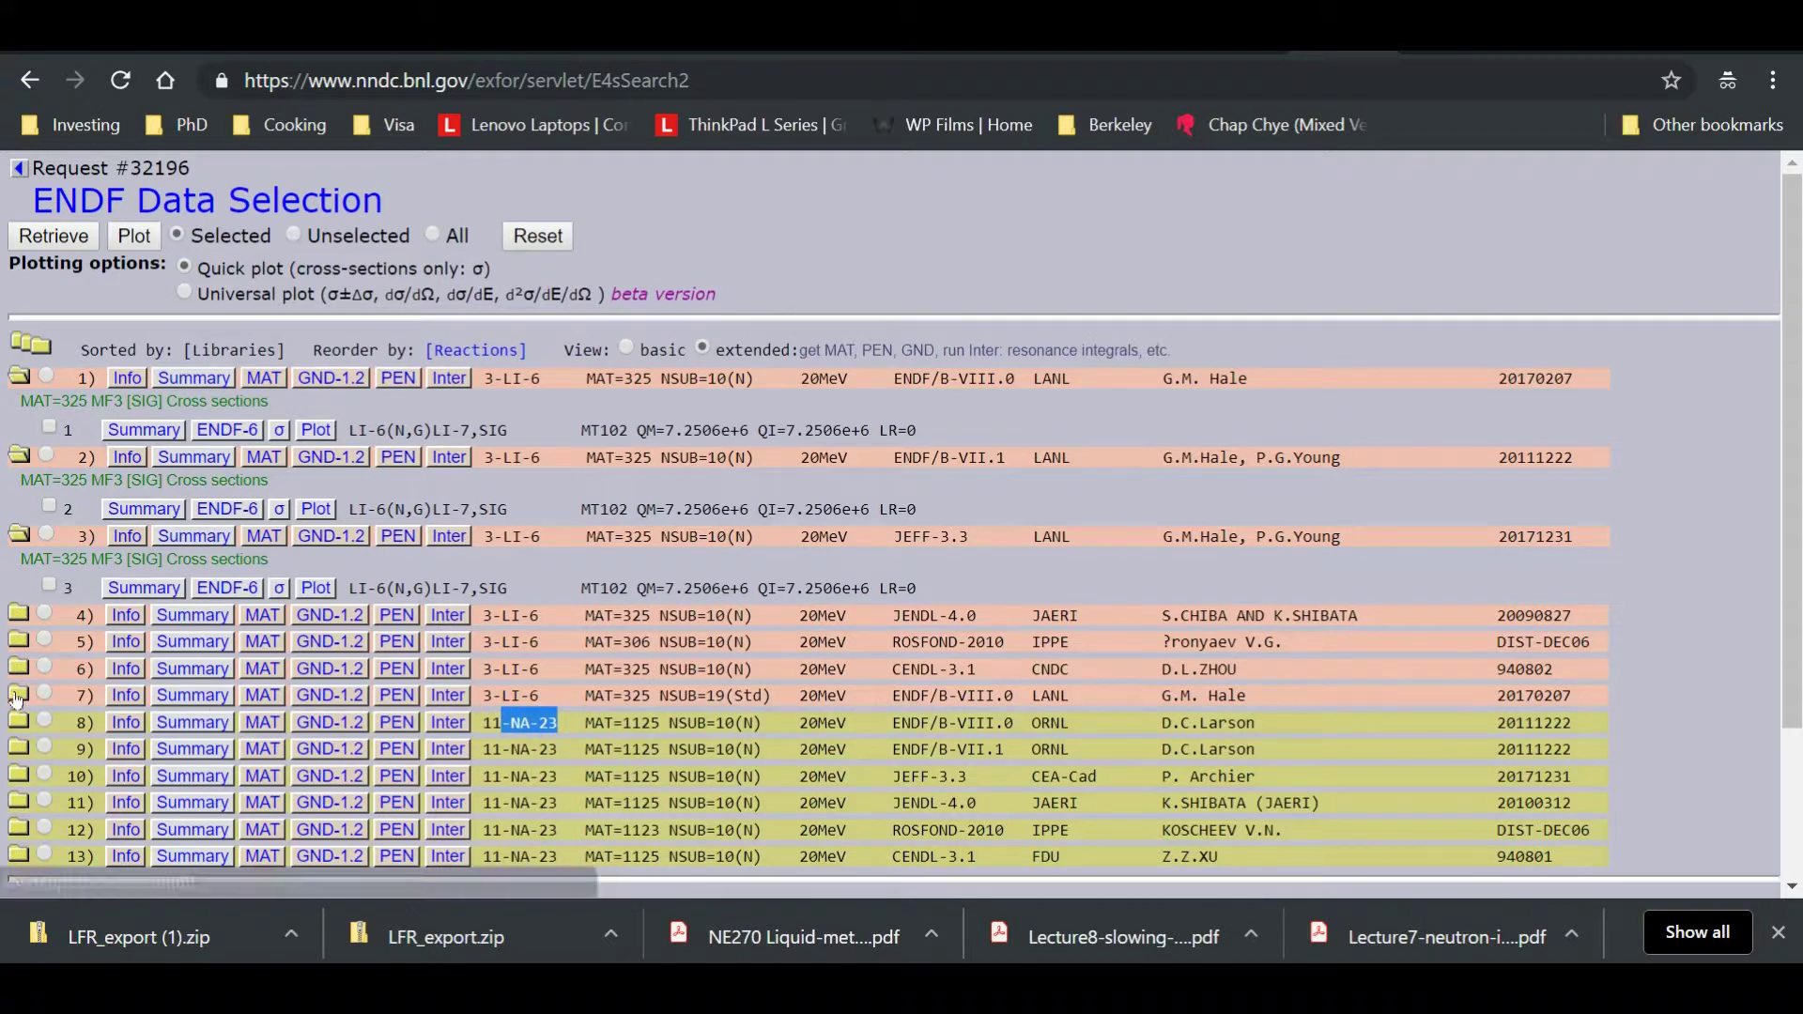
click(45, 693)
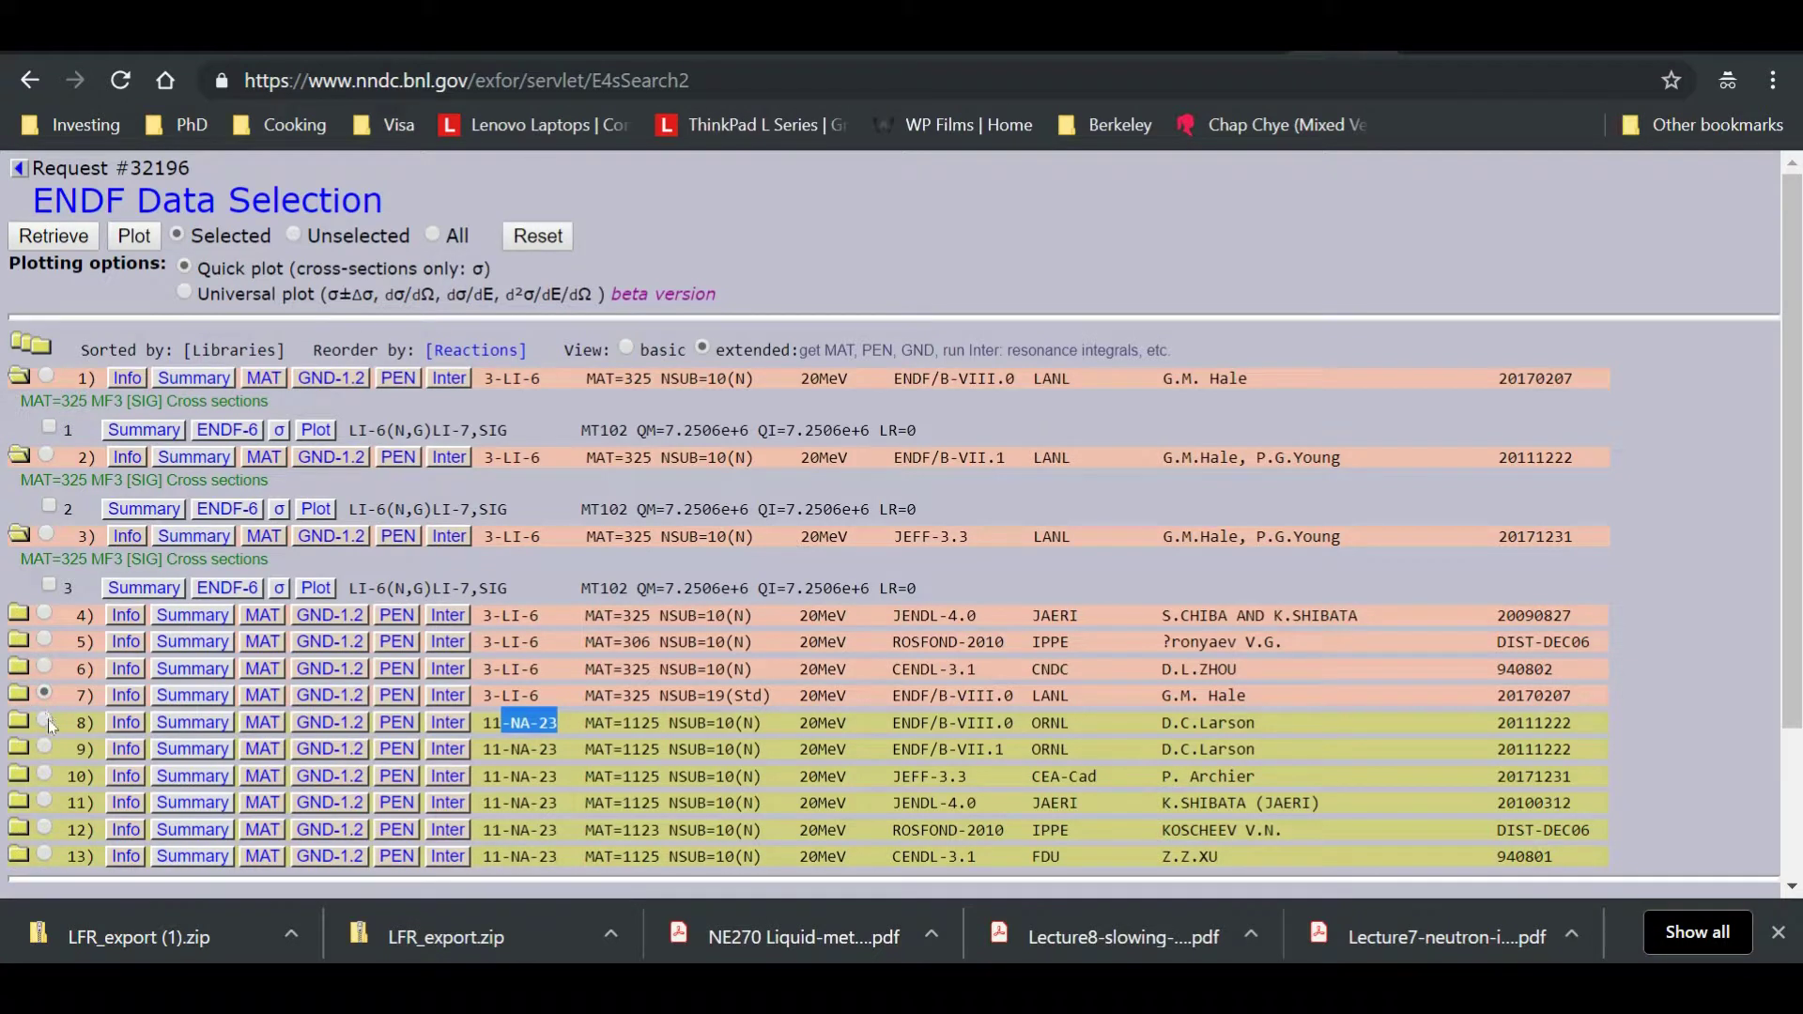
click(47, 722)
Plot the ENDF/B-VIII.0 Li-6 and Na-23 cross sections and inspect the Li-6(N,G) entry
click(133, 244)
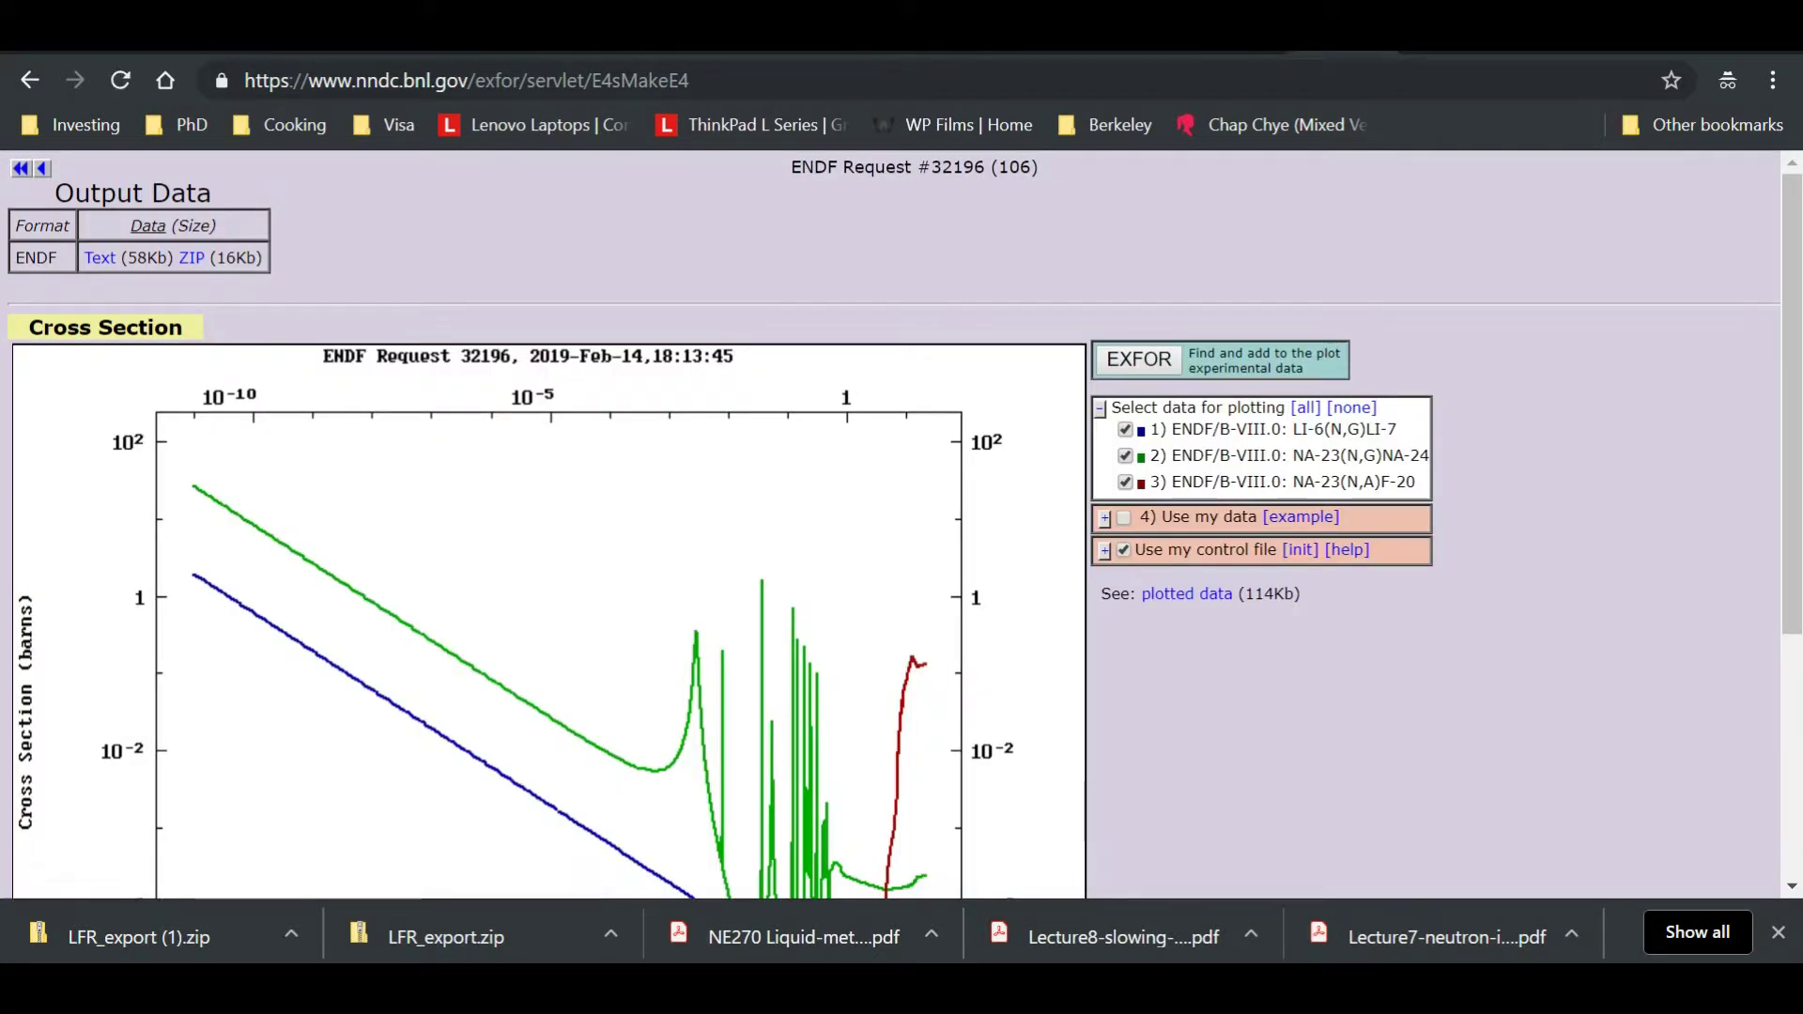
scroll(901, 525, down, 3)
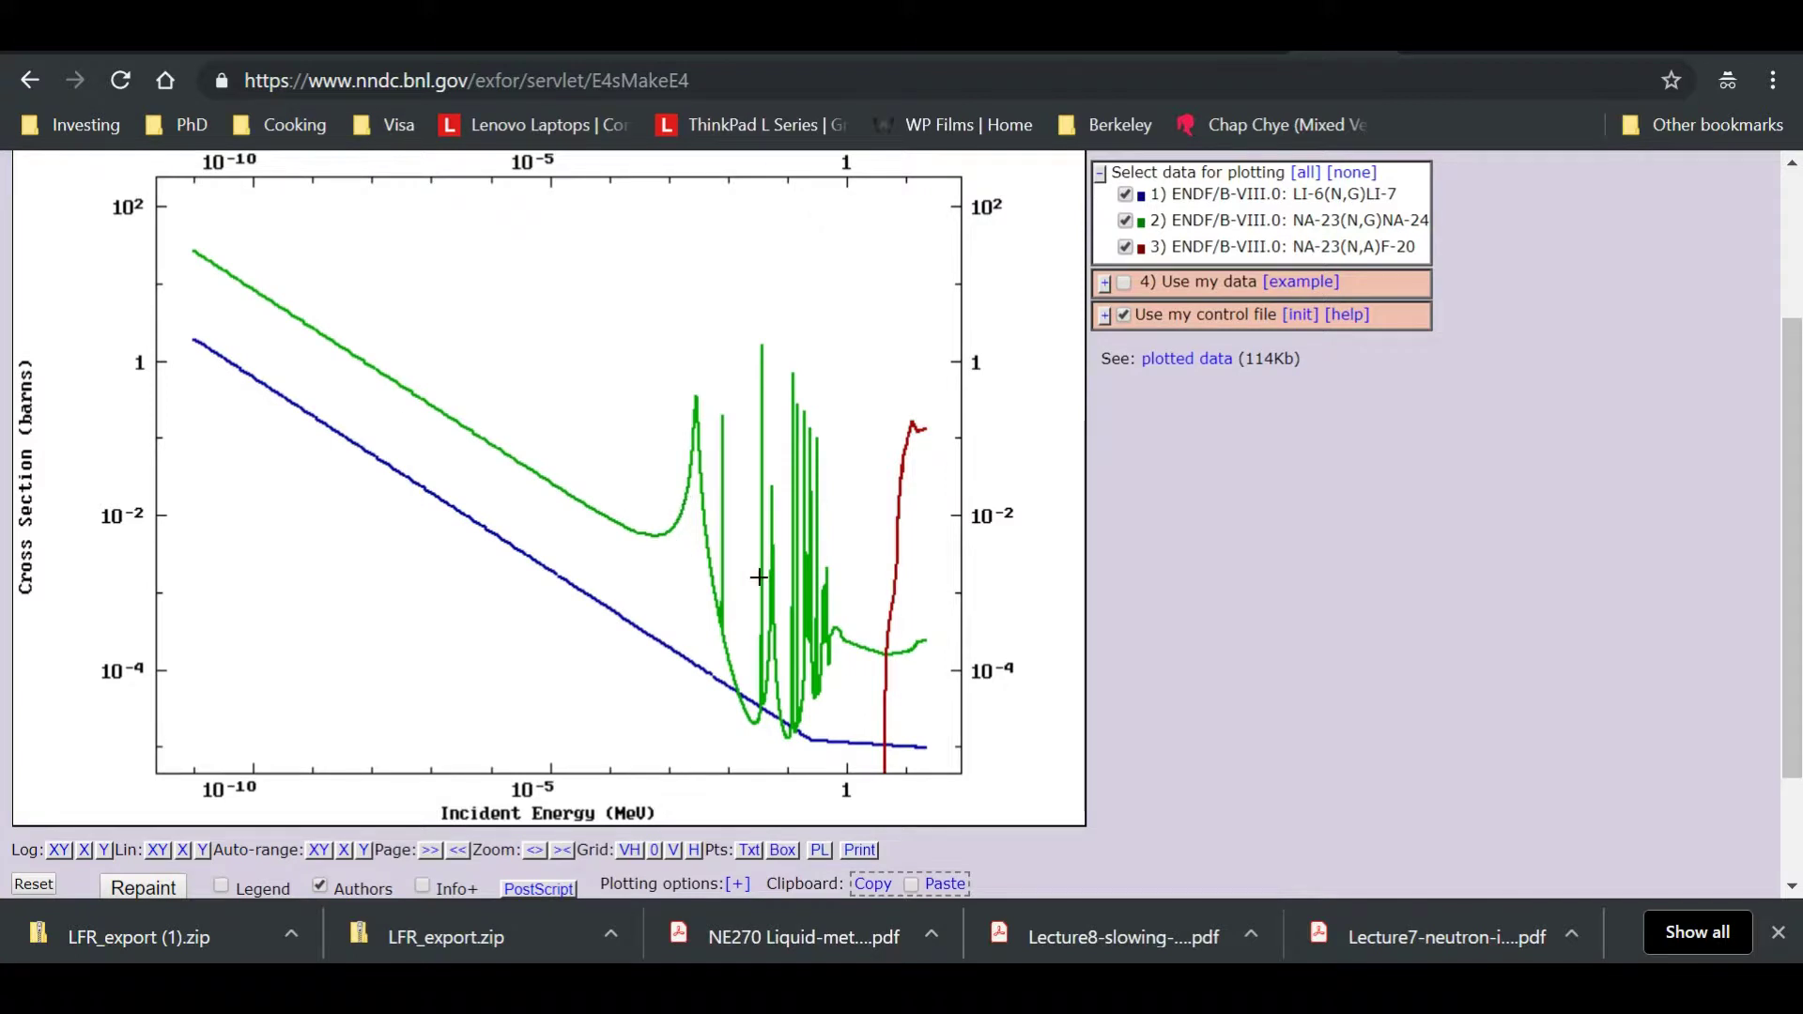
scroll(1794, 473, up, 1)
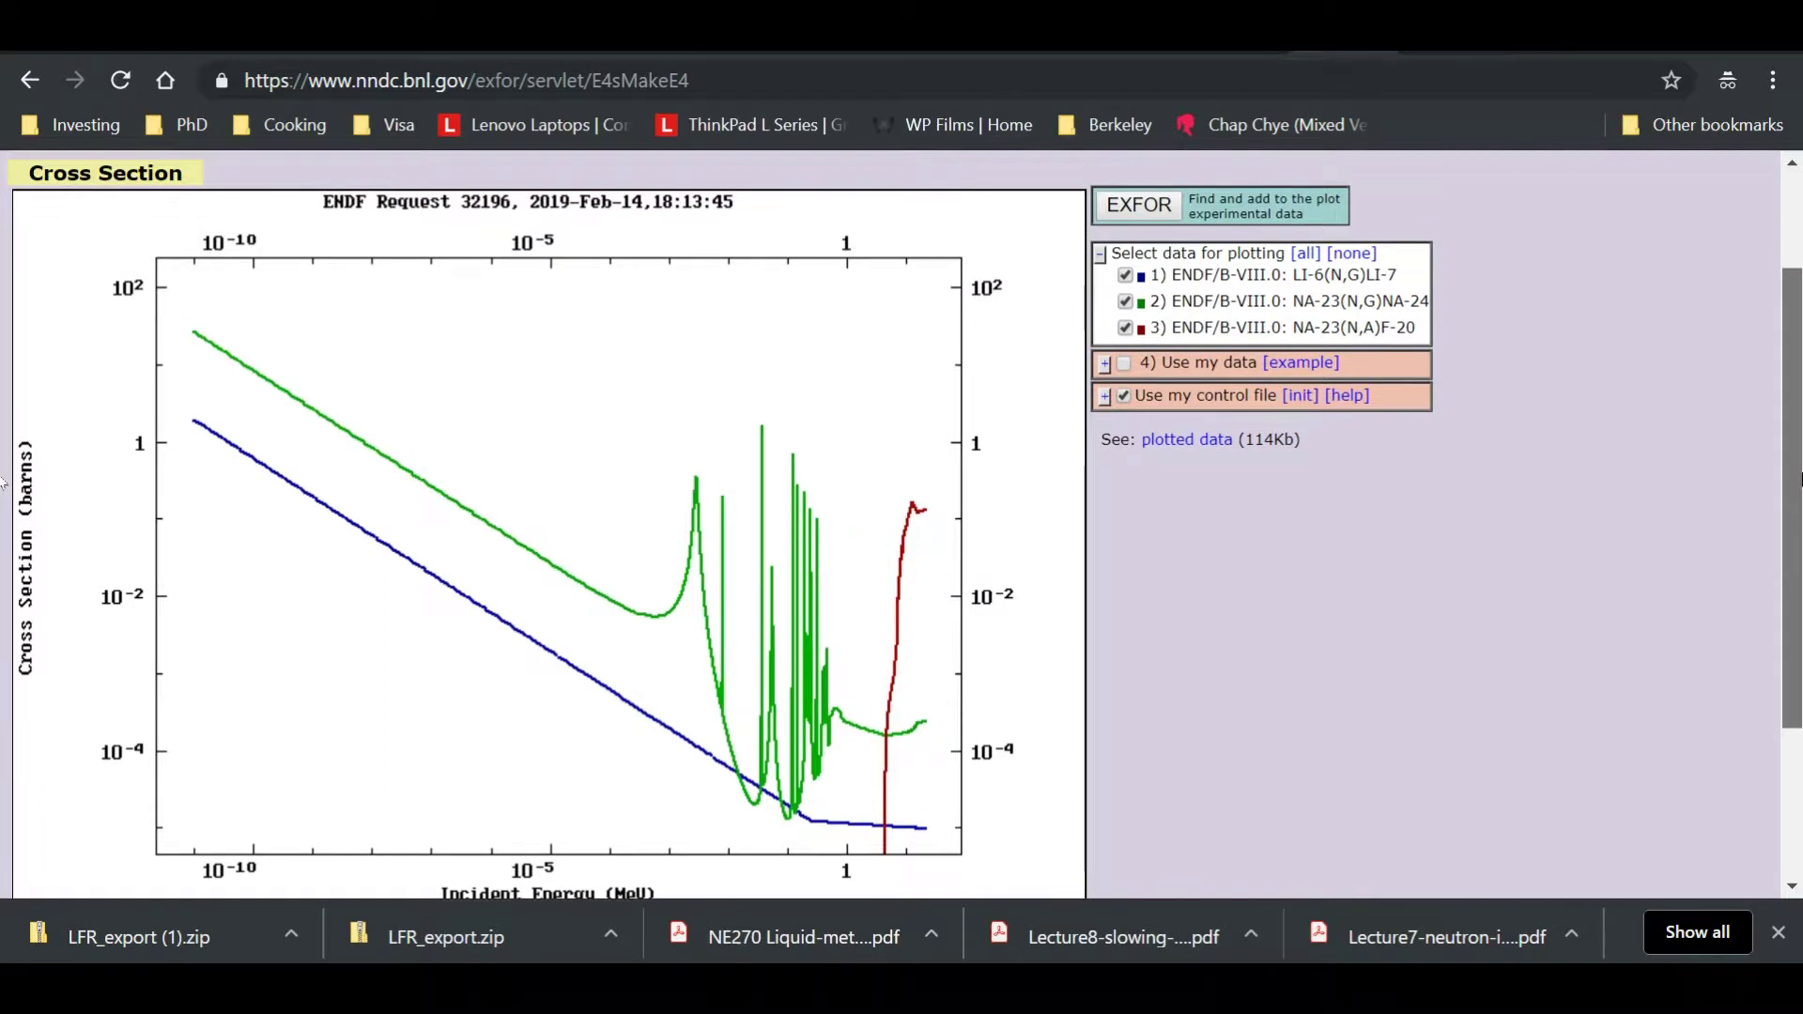
triple_click(1361, 275)
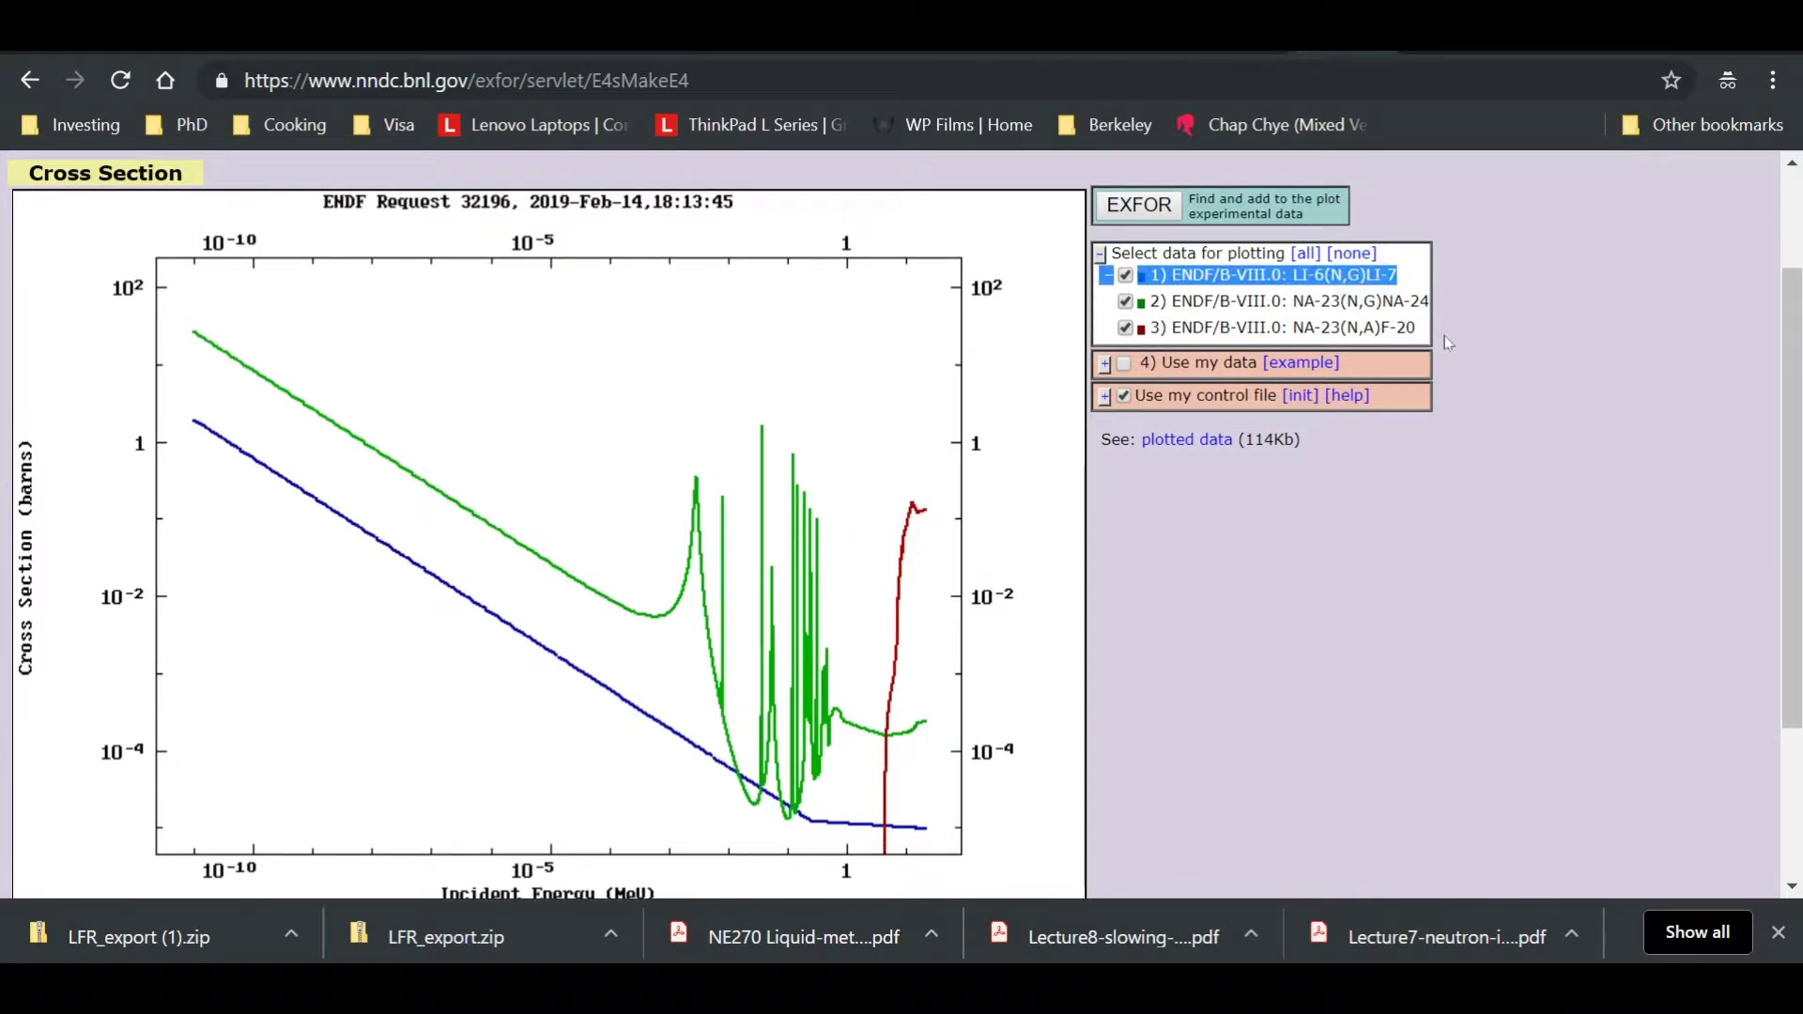
click(1471, 310)
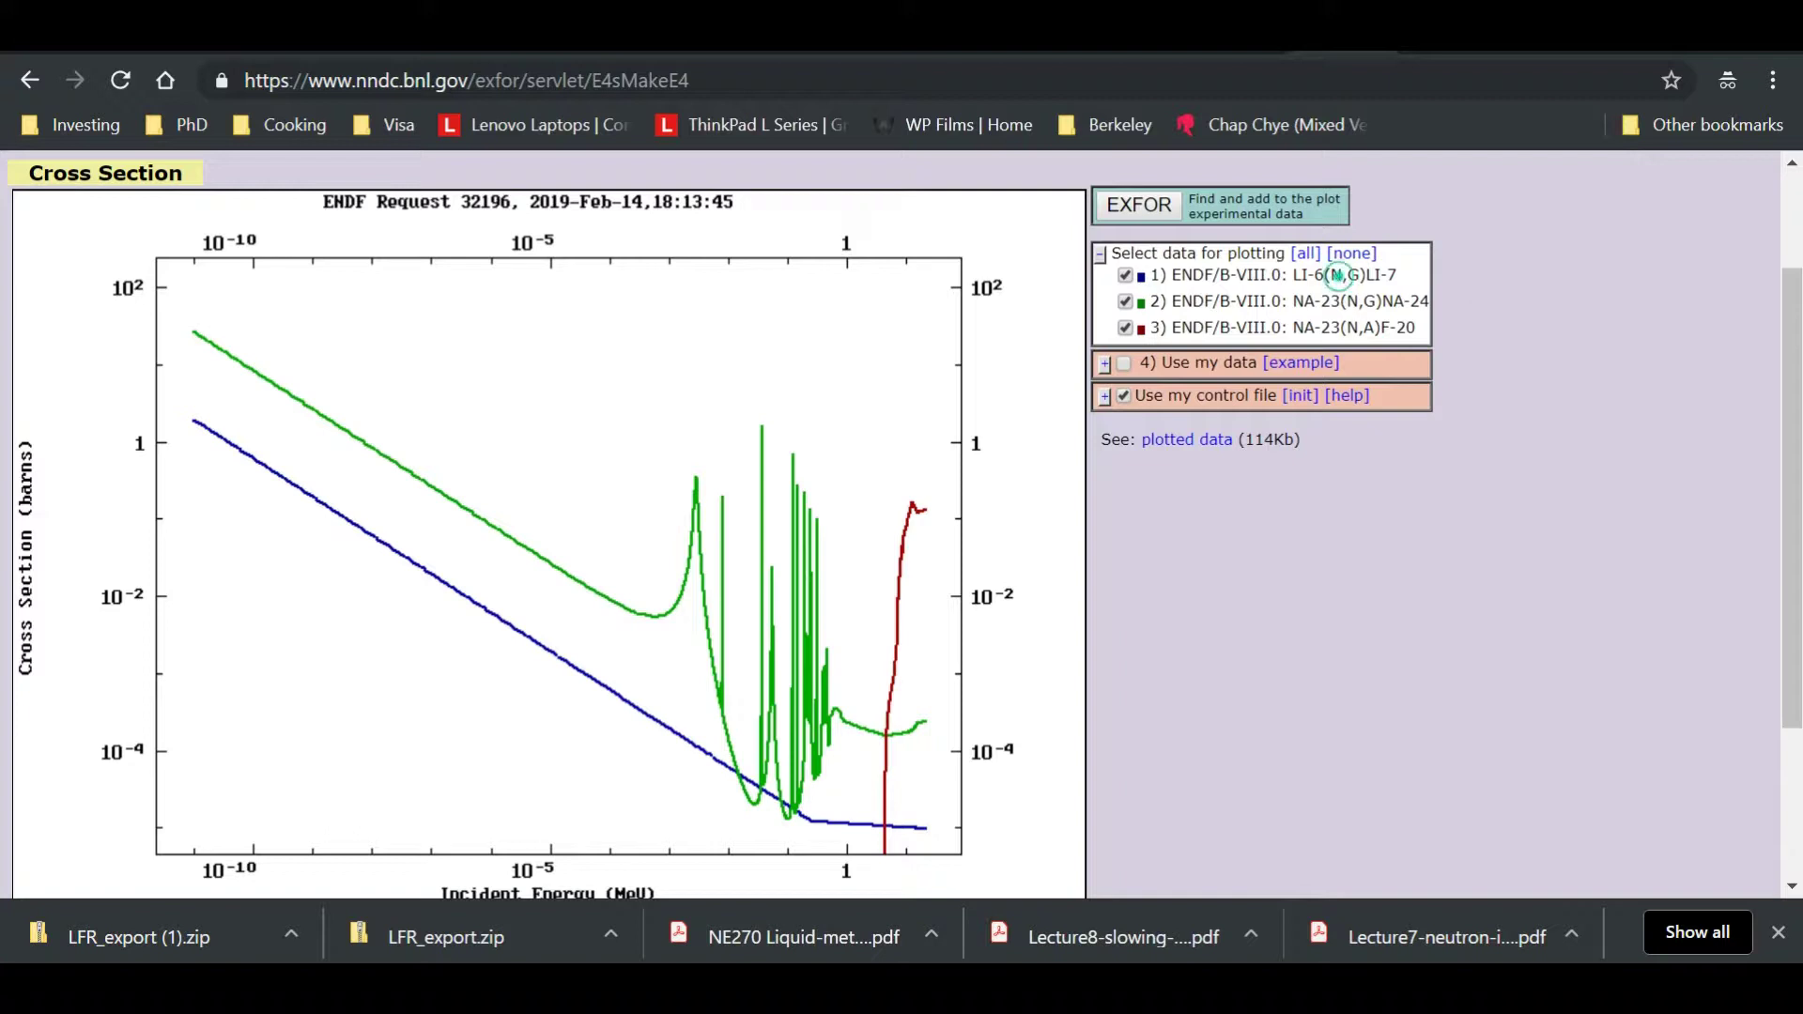
drag(1342, 276, 1417, 327)
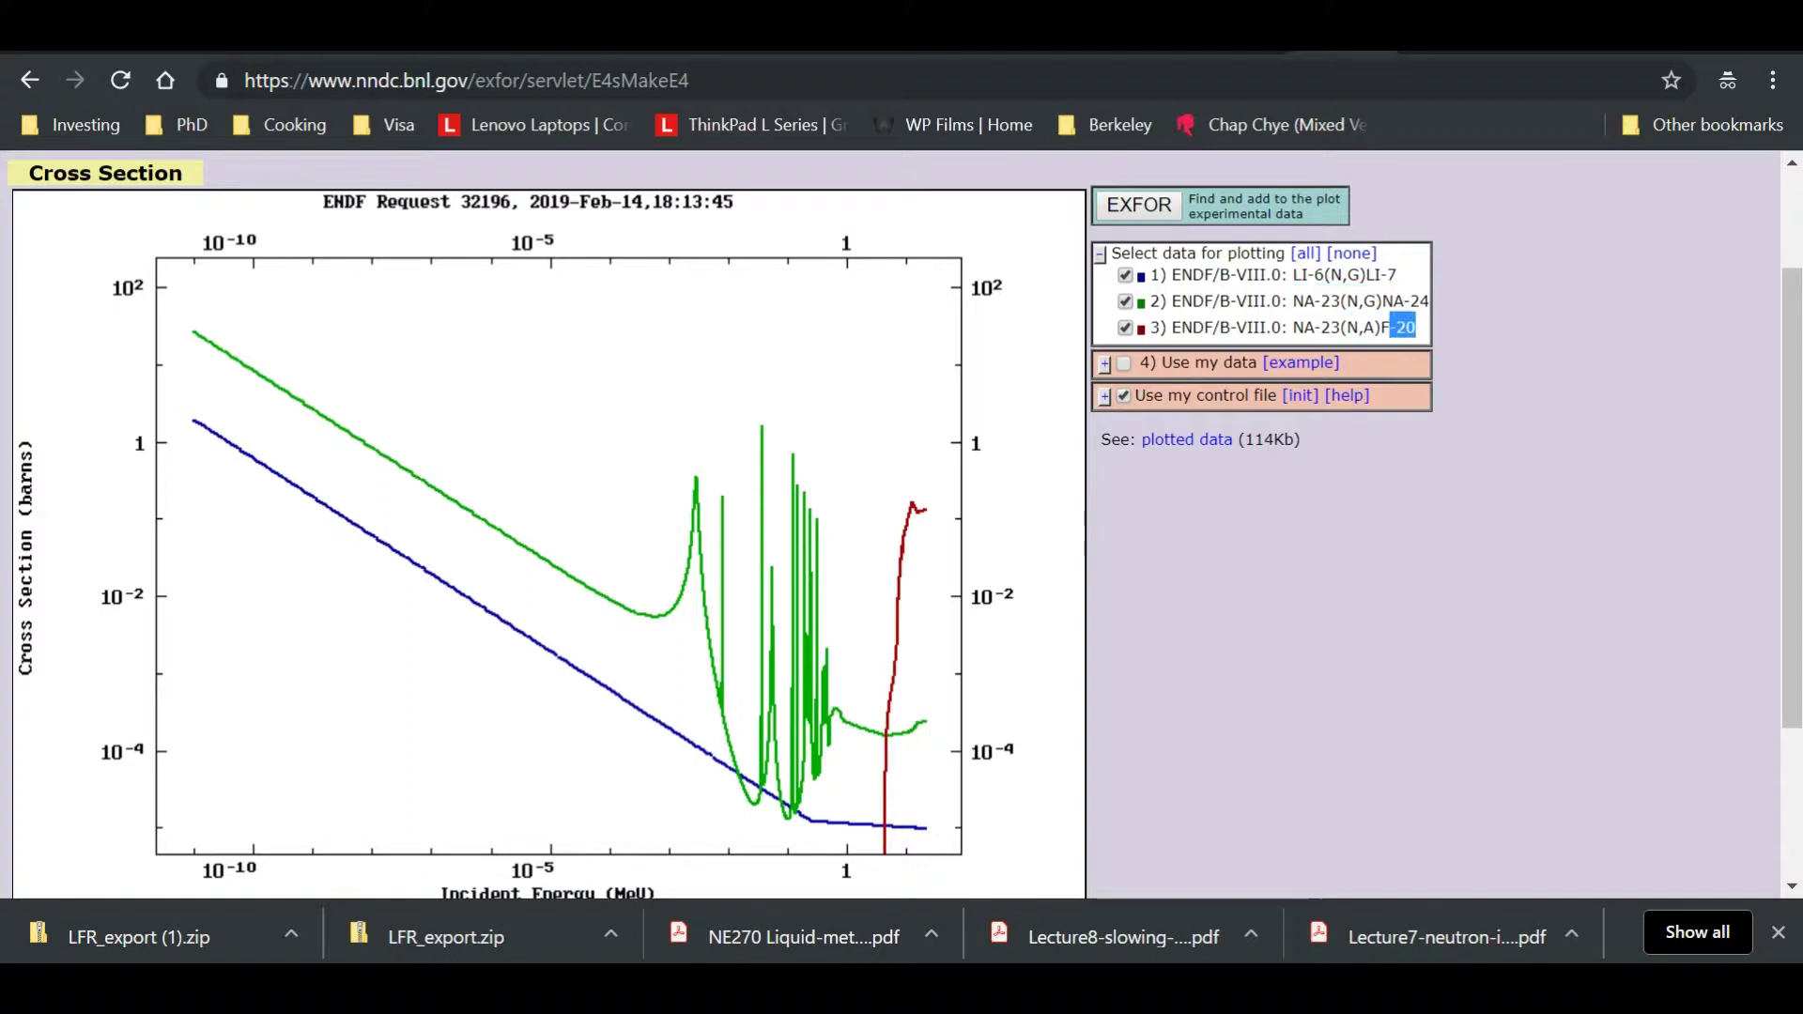
click(1444, 523)
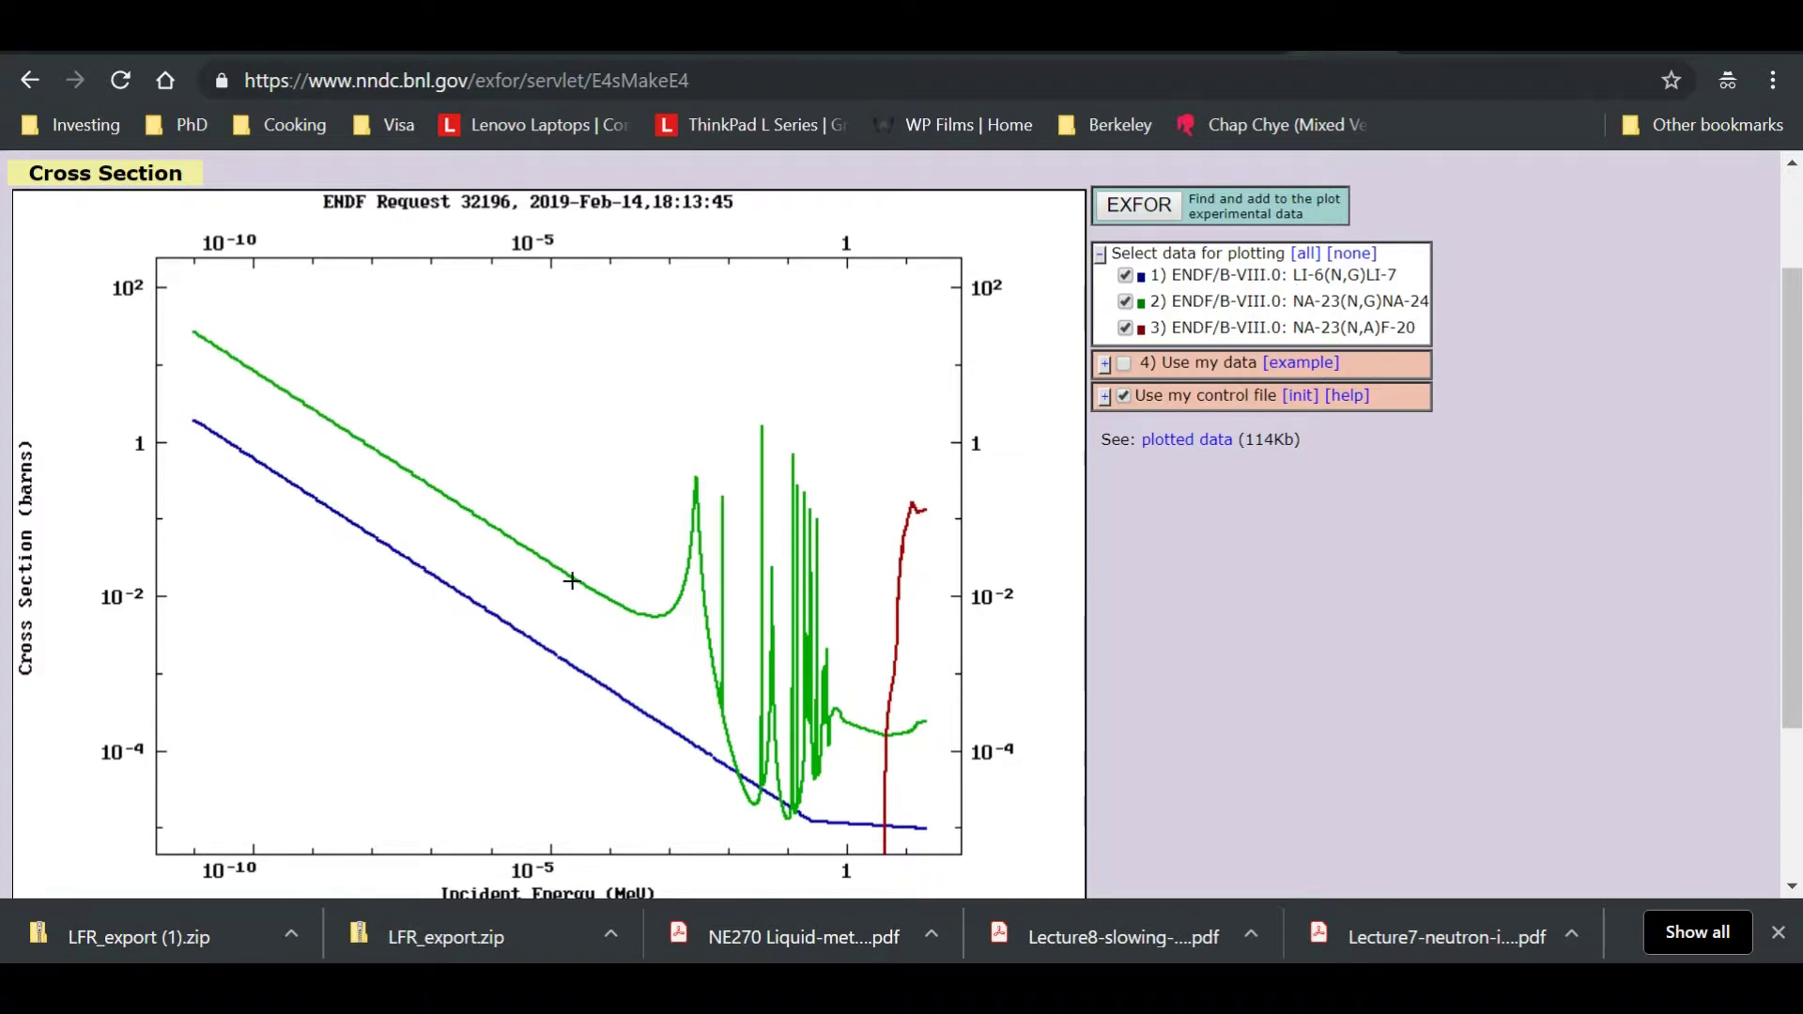
Check the ENDF/B-VIII.0 library label, then return to the data selection list
scroll(563, 576, up, 2)
drag(1173, 430, 1279, 429)
click(1315, 661)
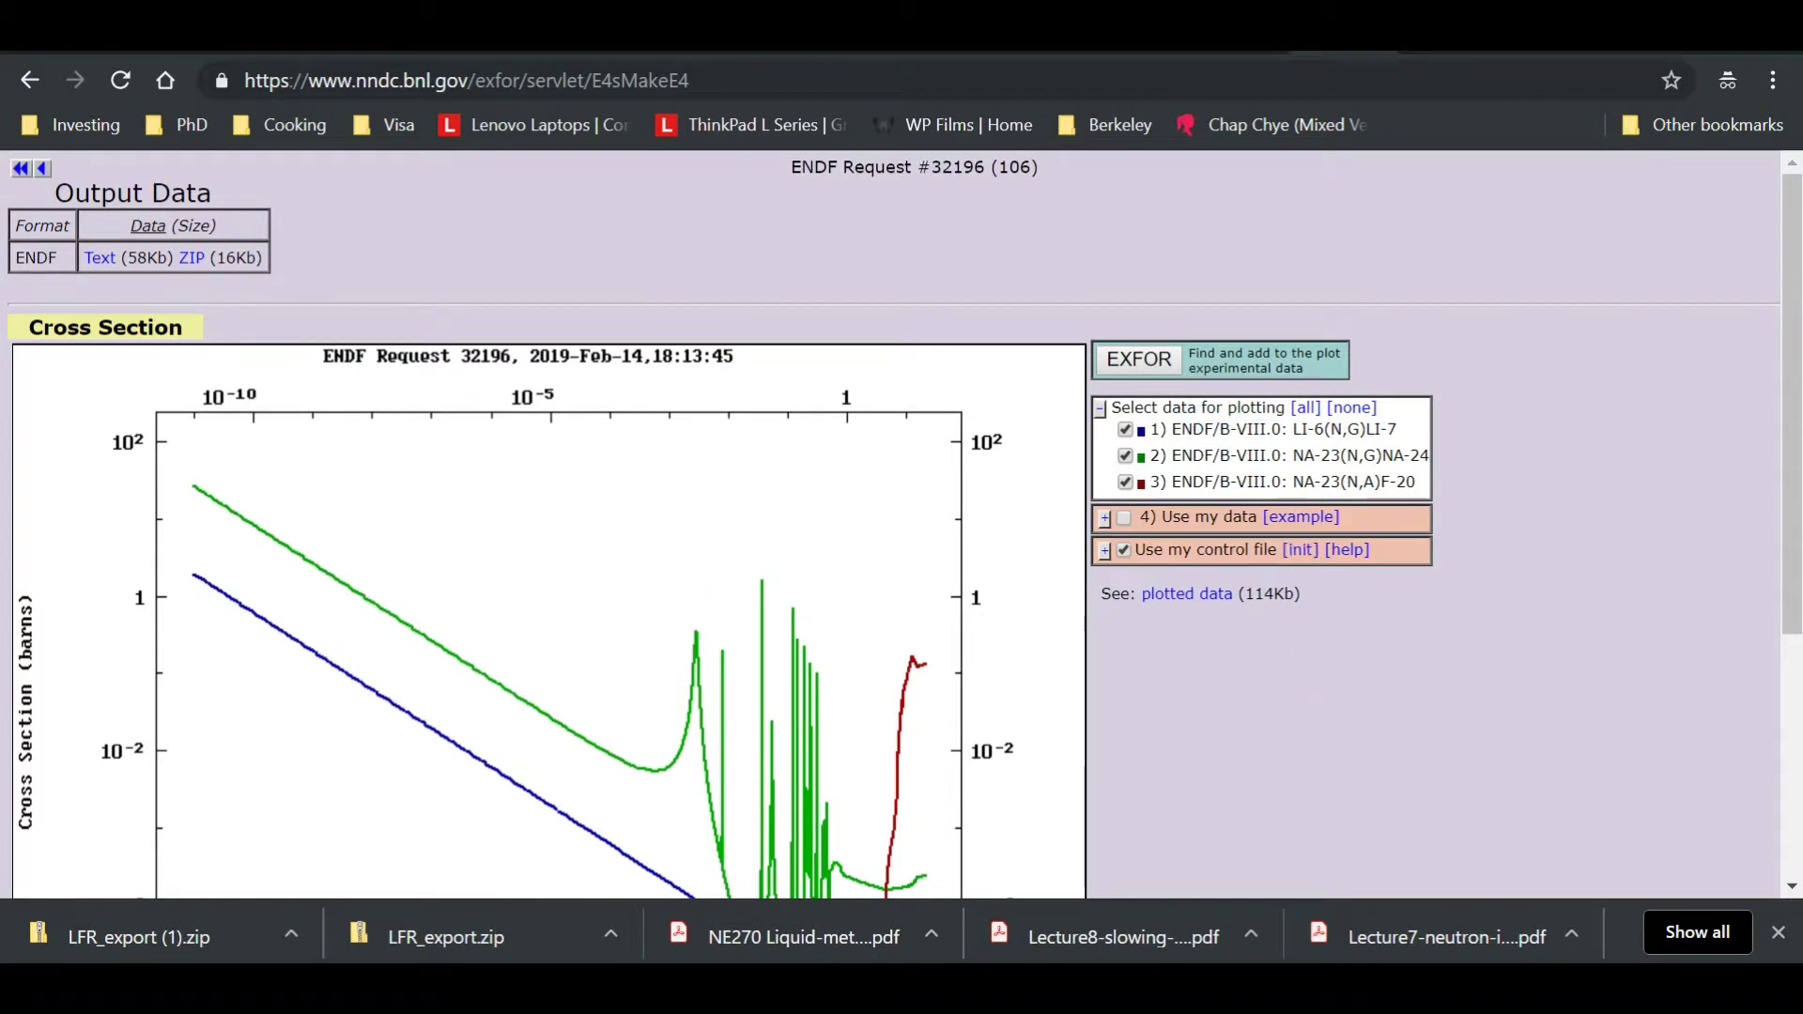
click(33, 175)
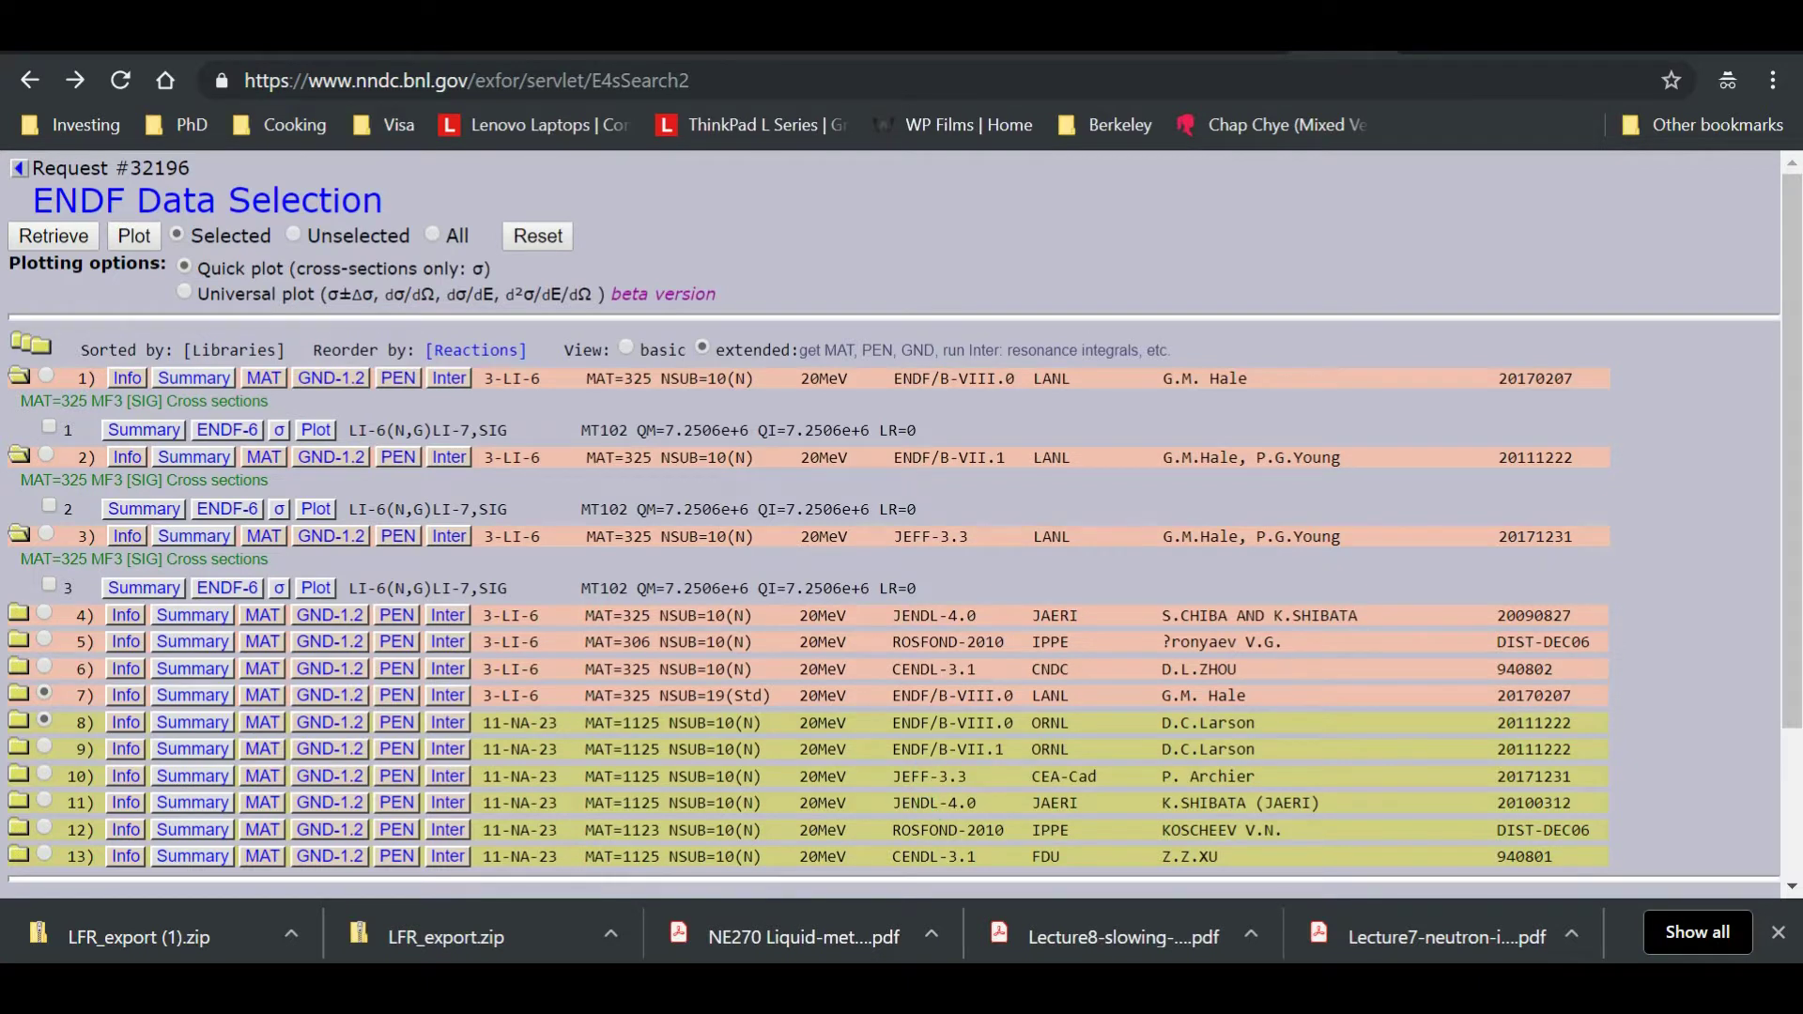
Swap to JENDL-4.0 Li-6 and JEFF-3.3 Na-23 evaluations, plot them, and return to the list
triple_click(930, 806)
click(939, 808)
click(46, 724)
click(44, 612)
click(43, 695)
triple_click(943, 616)
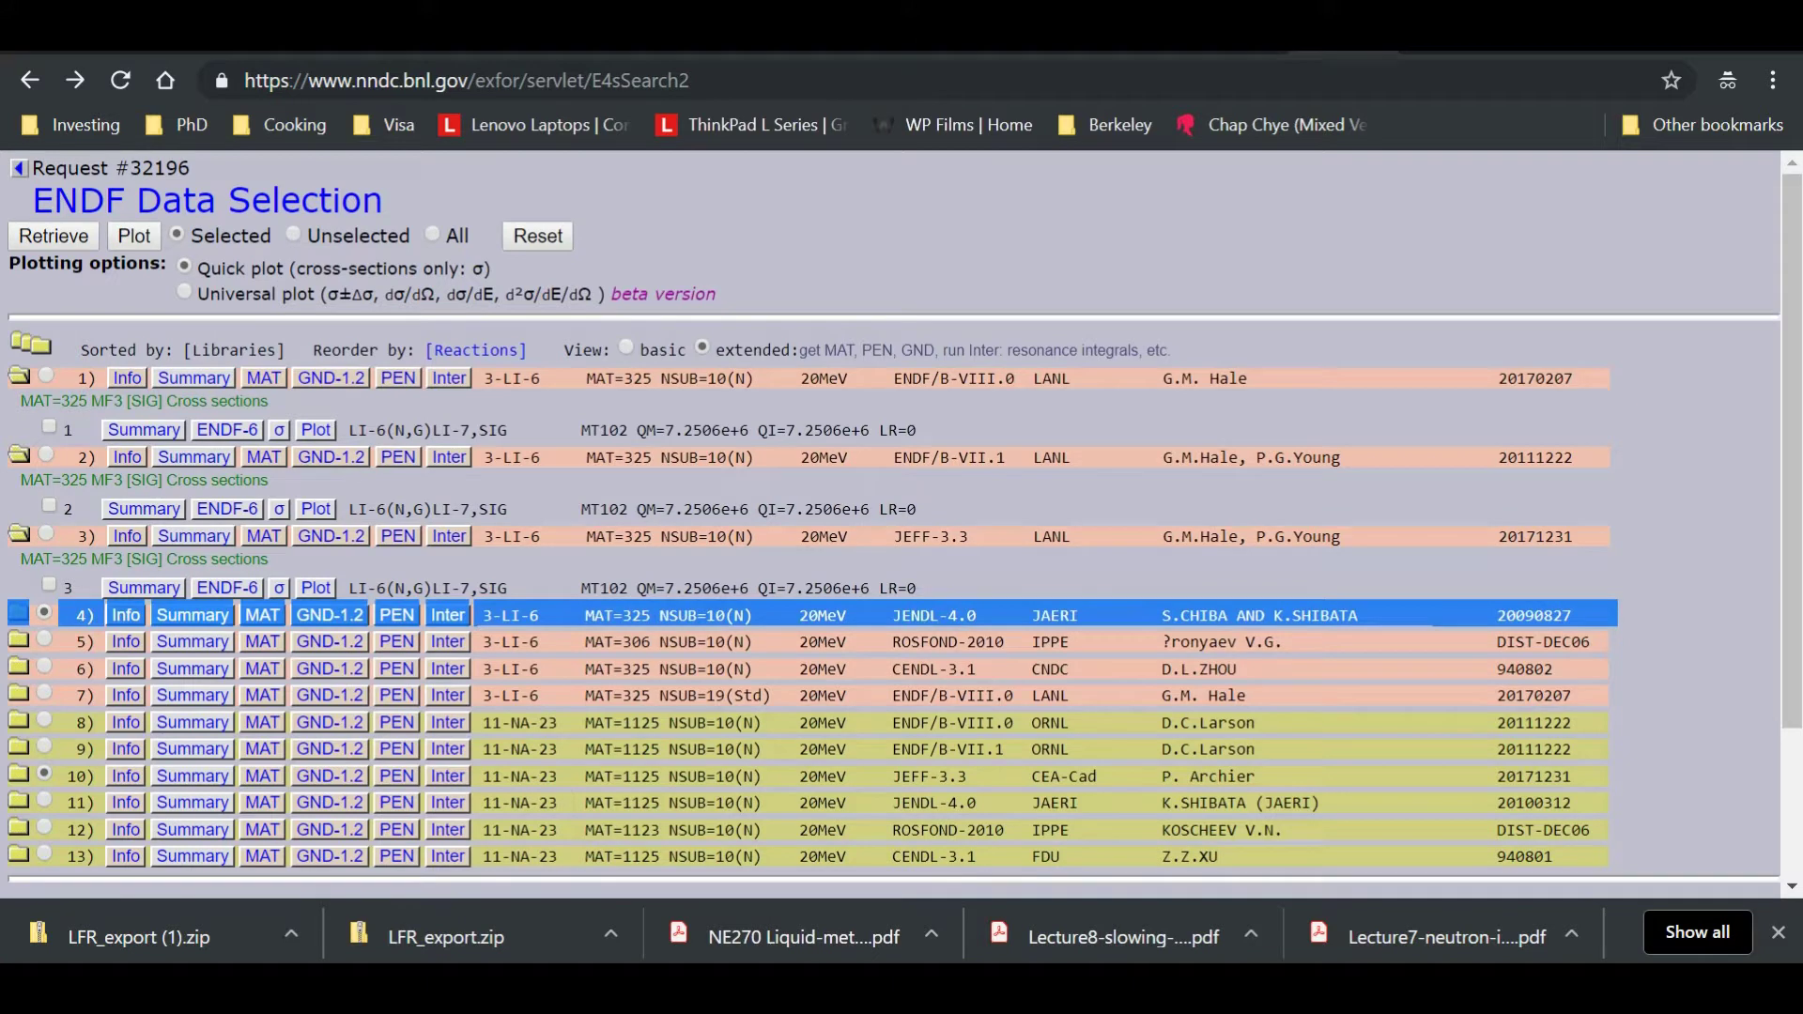
click(133, 235)
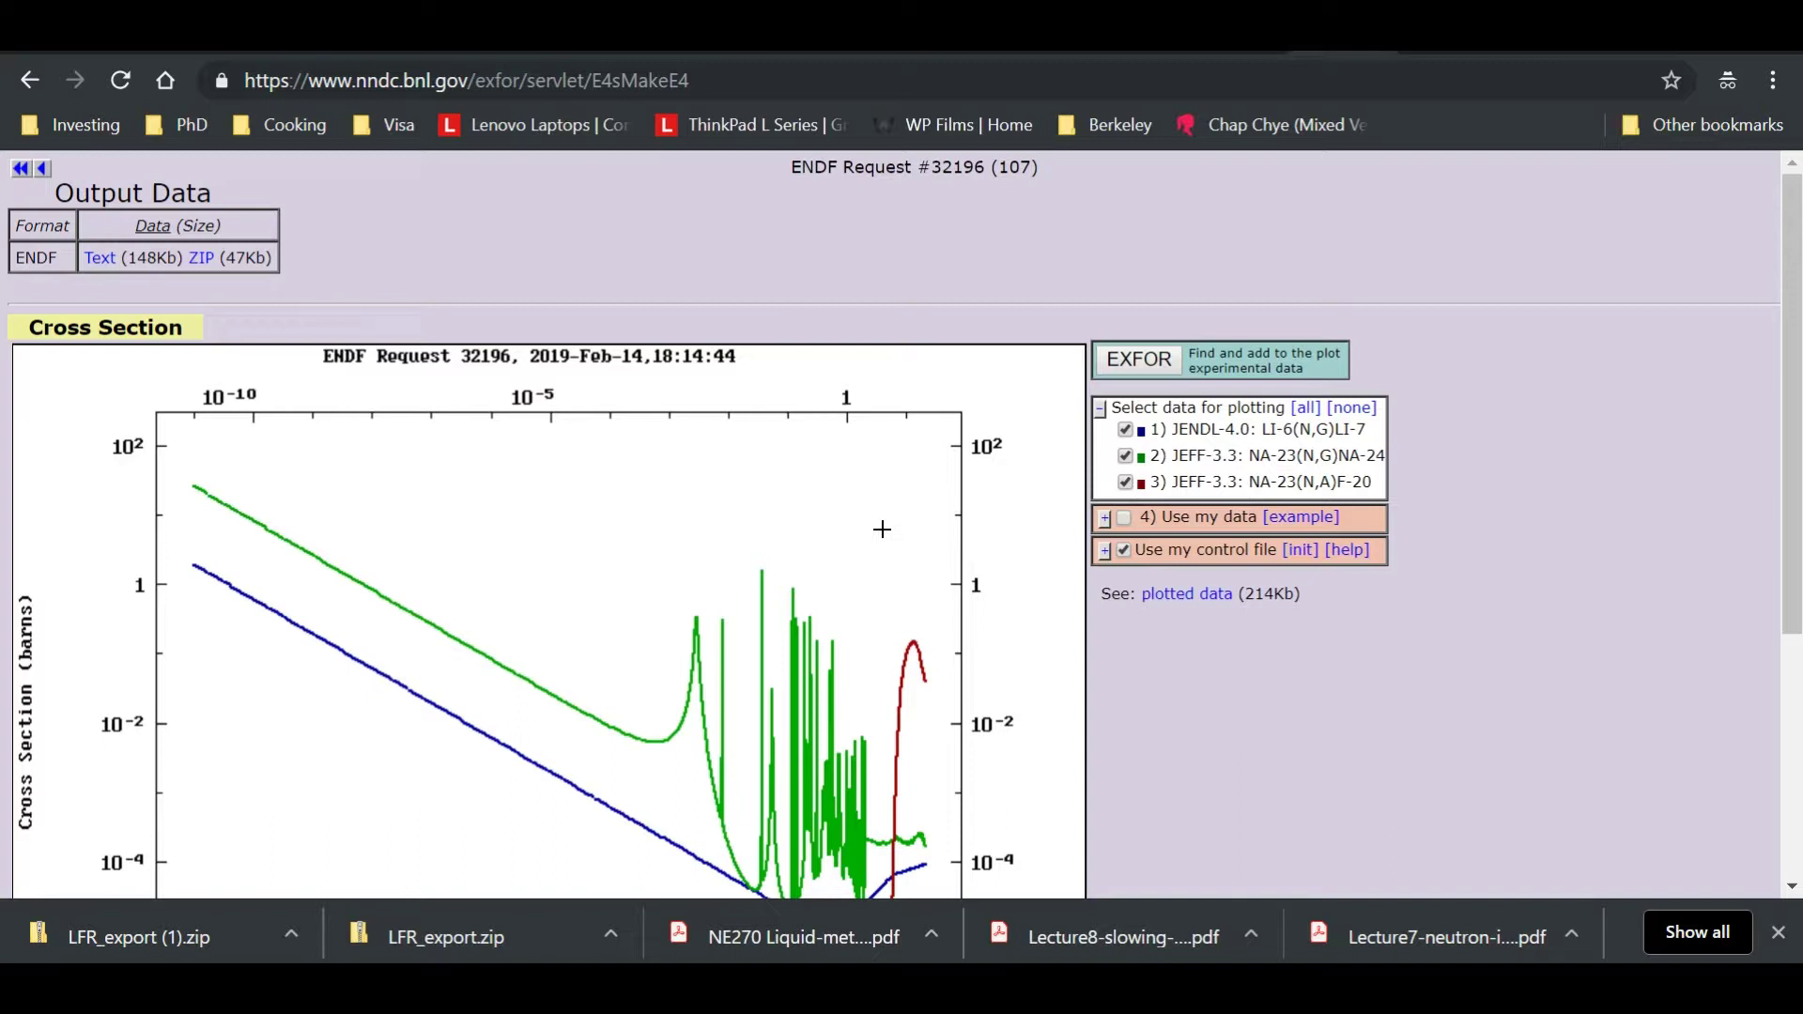
click(41, 169)
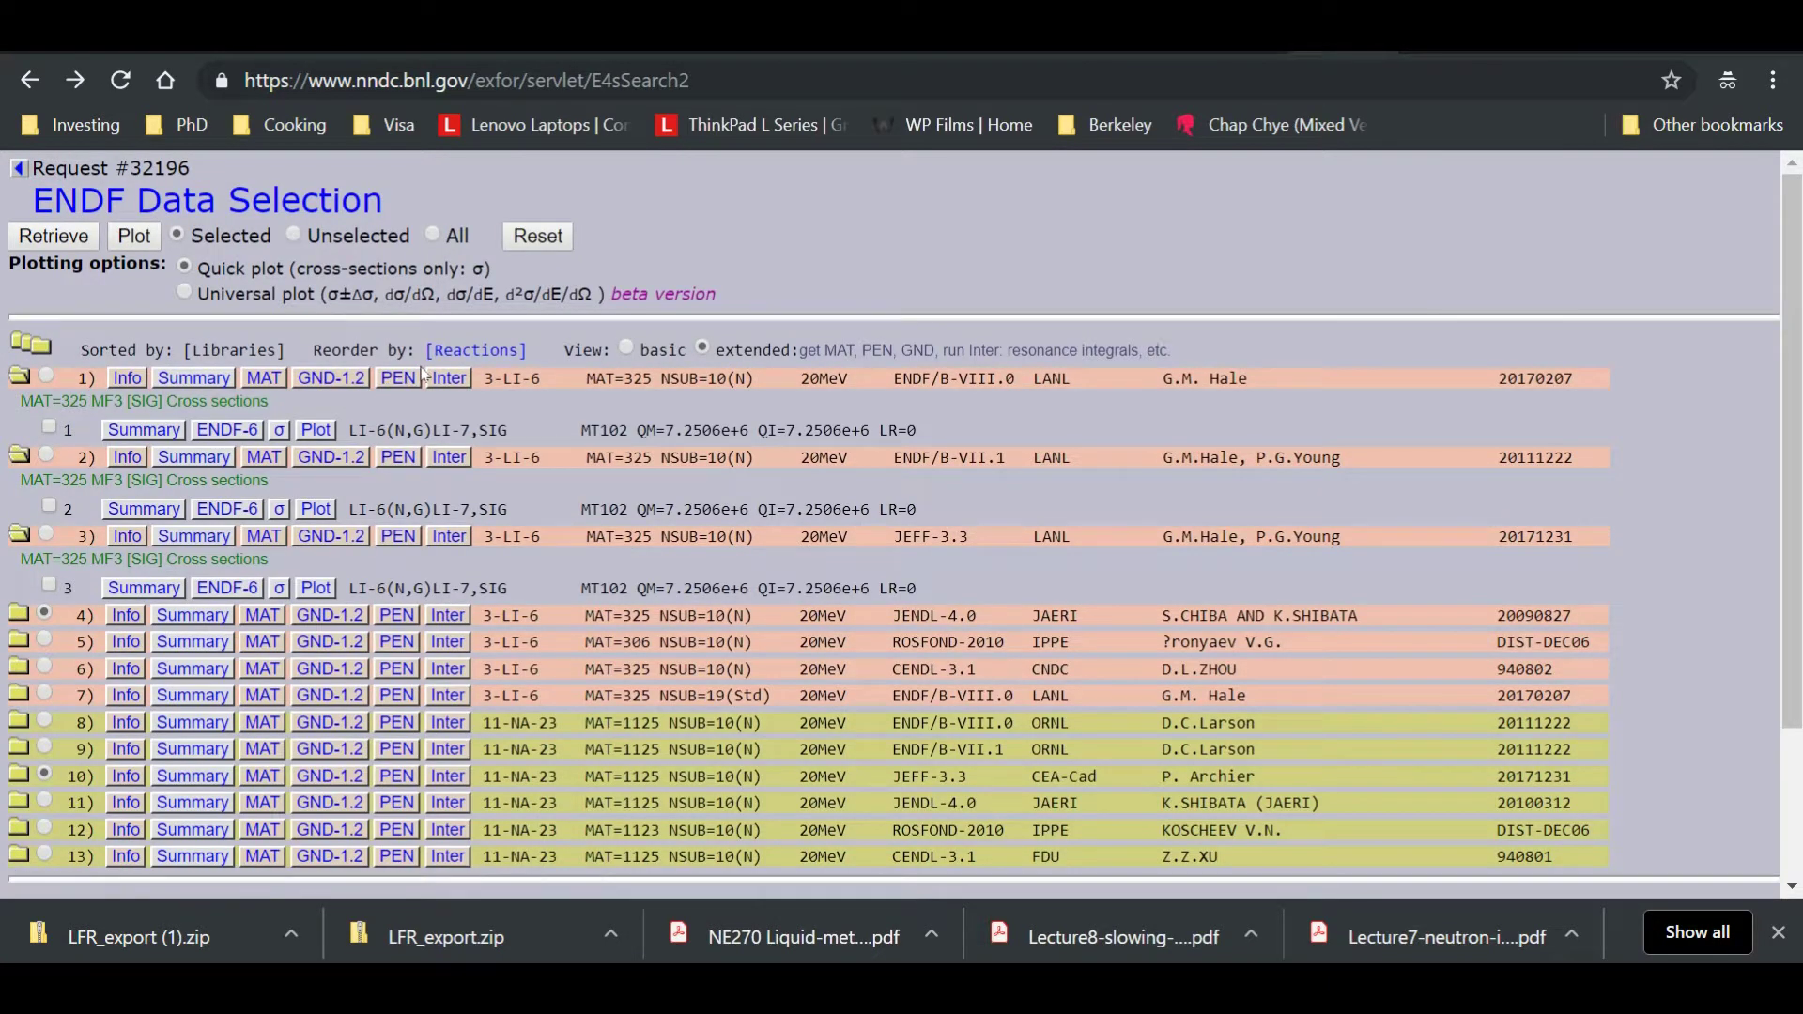
Add the CENDL-3.1 Li-6 evaluation and replot the chart
click(45, 666)
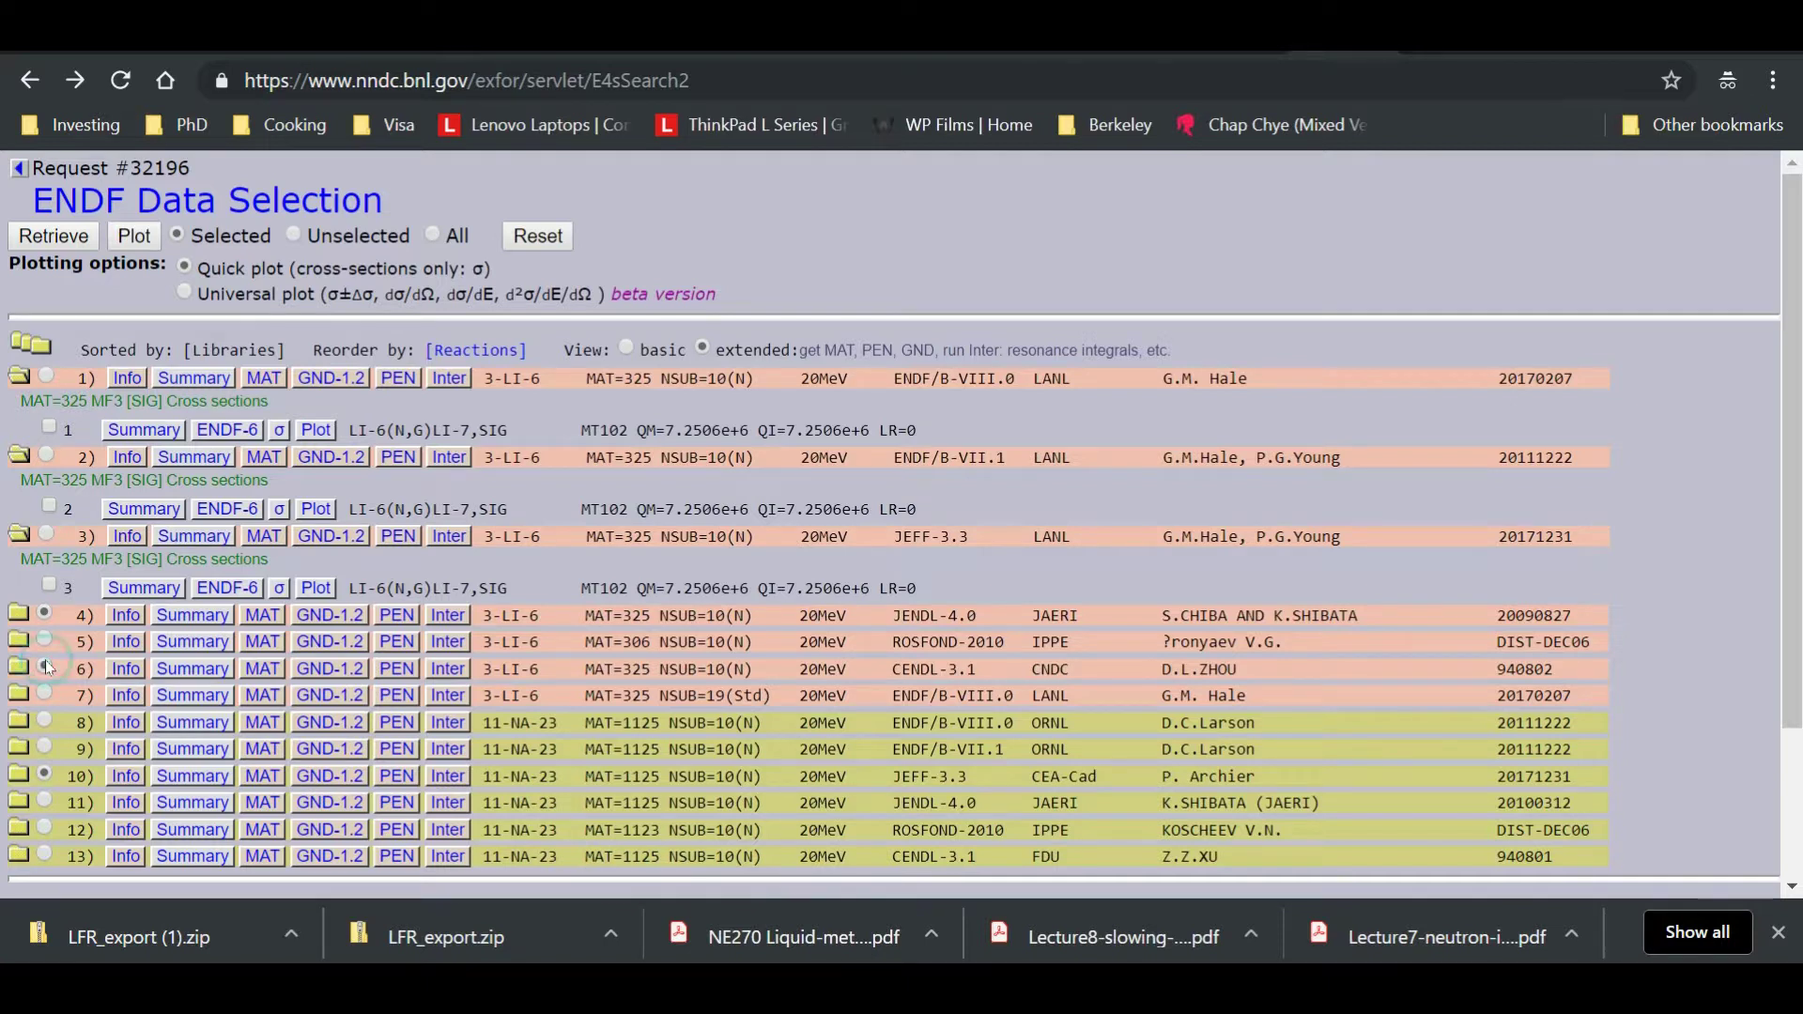
click(139, 232)
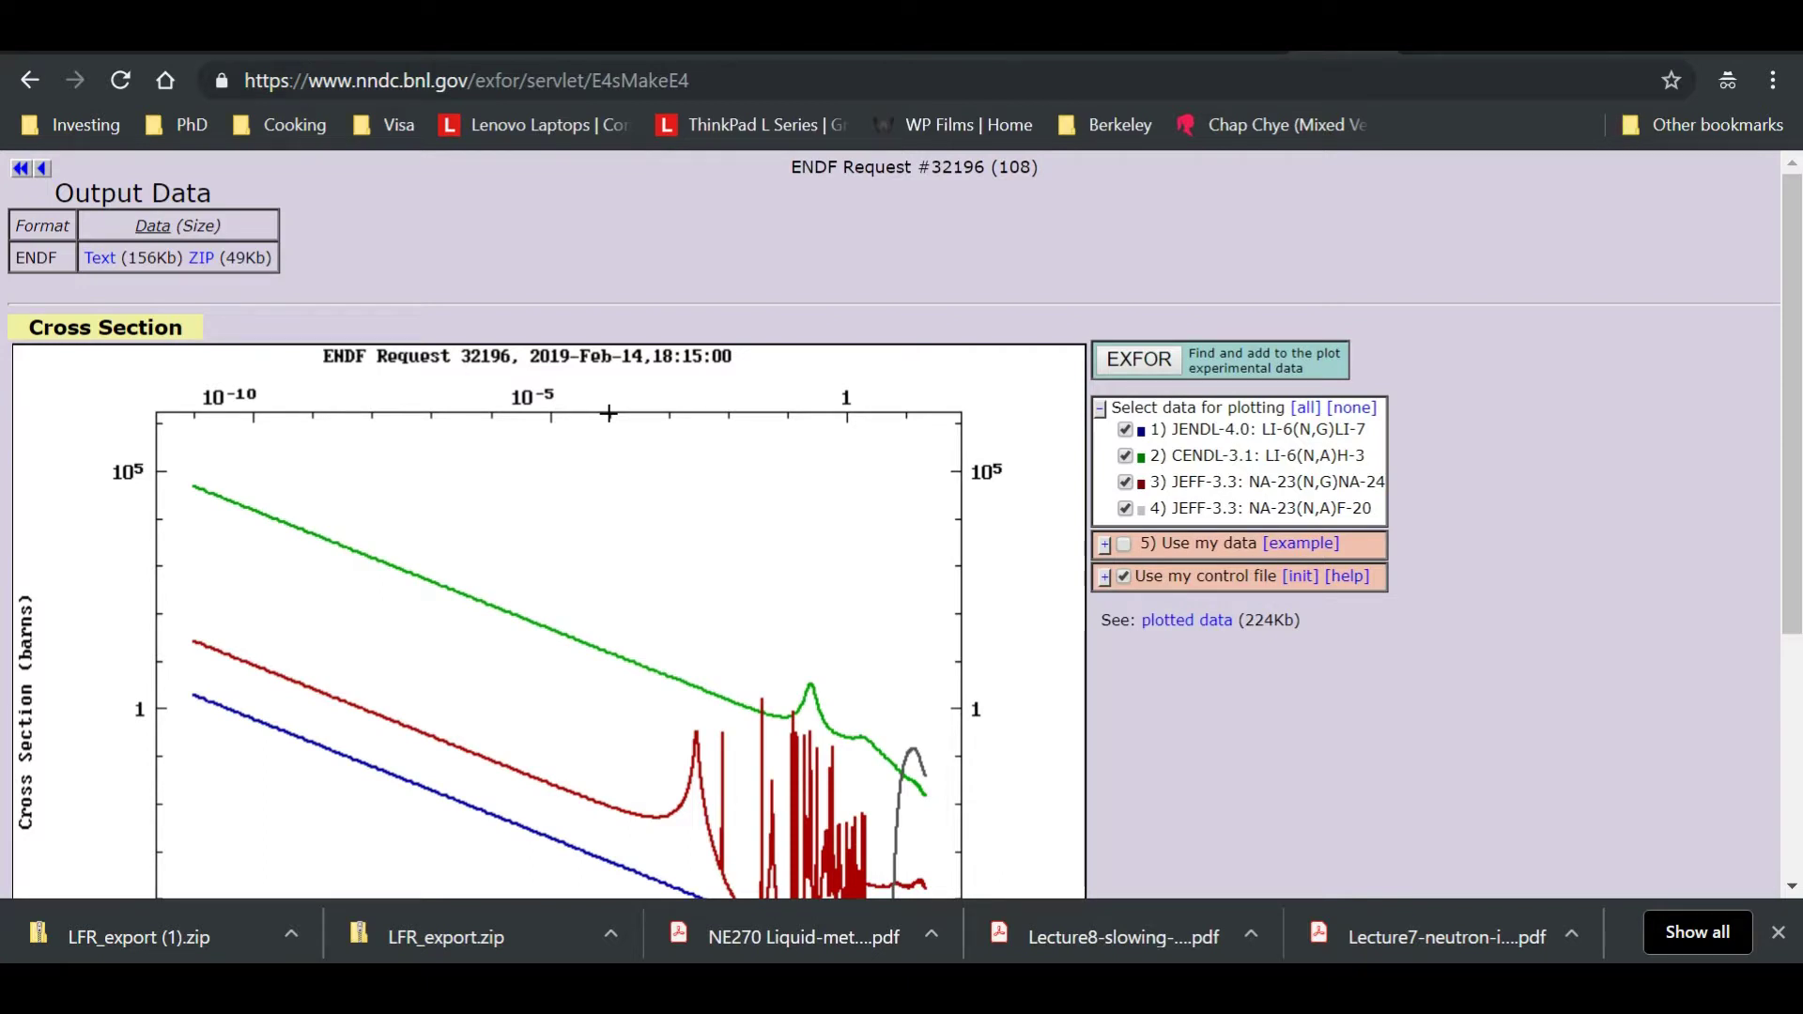
scroll(606, 413, down, 3)
scroll(631, 423, up, 3)
Inspect the CENDL-3.1 Li-6(N,A)H-3 entry and the resulting four-curve chart
triple_click(1221, 456)
click(1300, 745)
drag(1263, 455, 1337, 456)
click(1373, 465)
click(1496, 528)
scroll(1495, 526, down, 3)
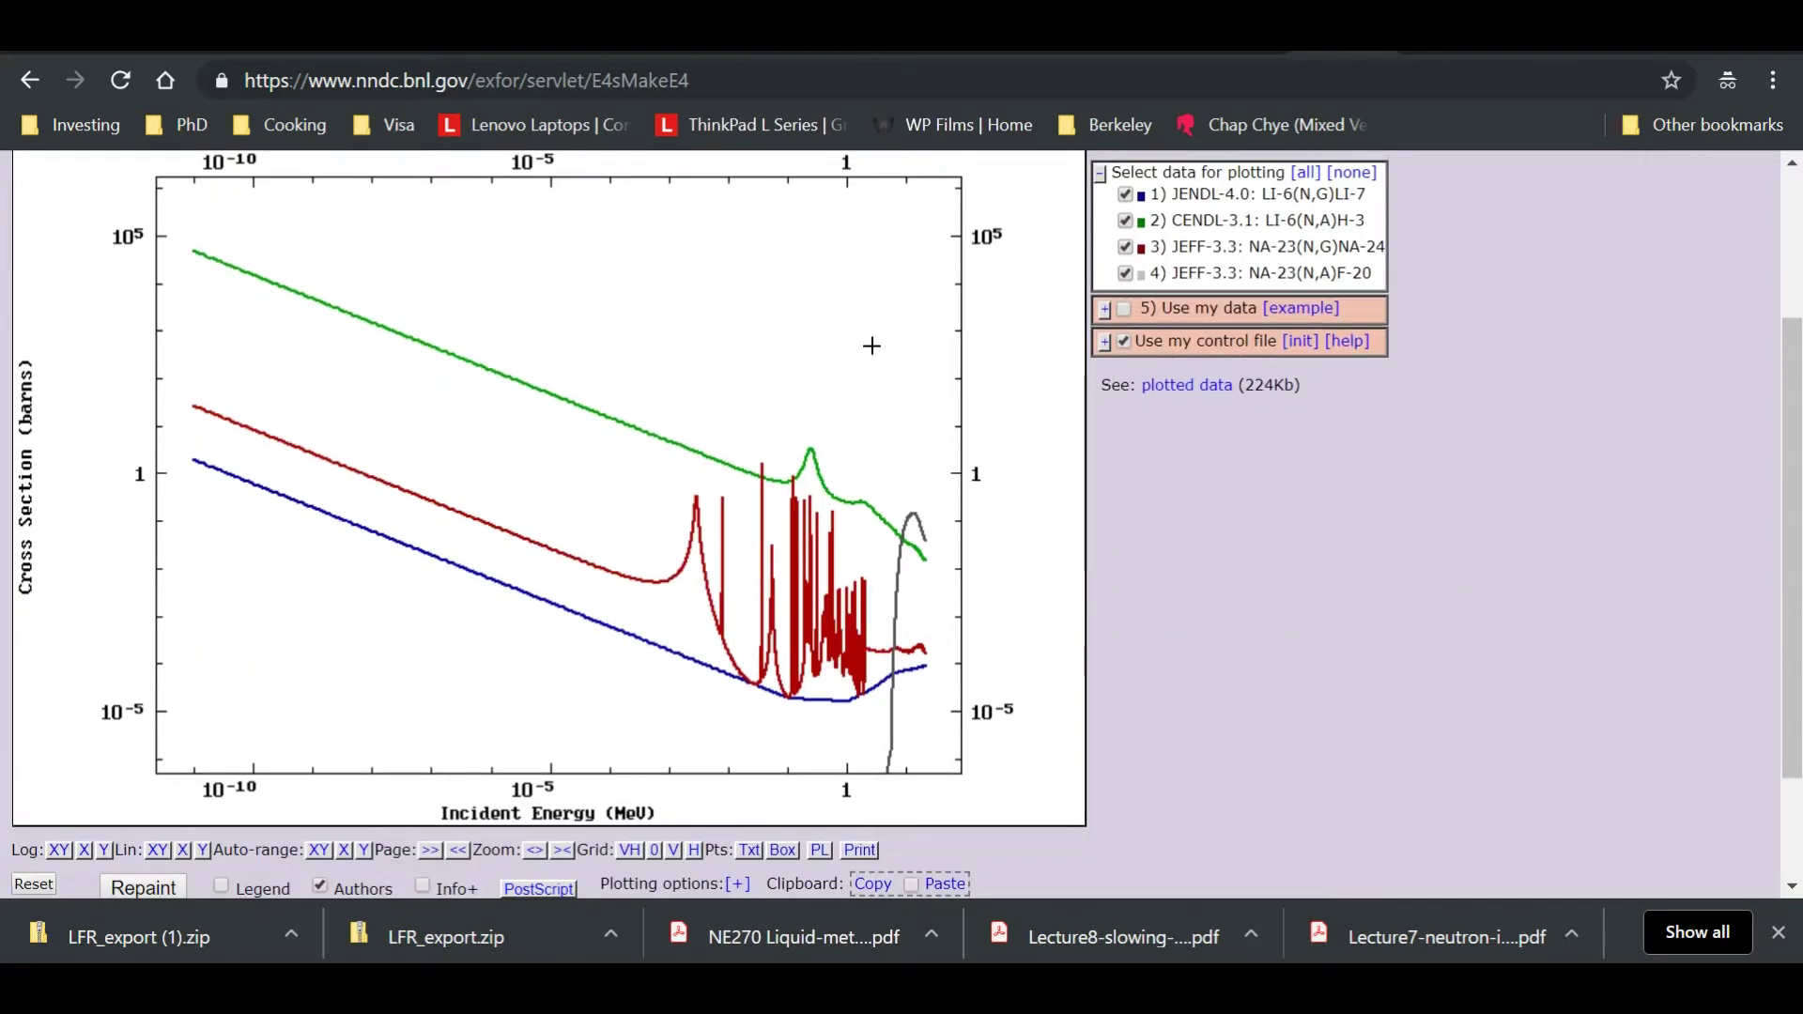
drag(1390, 282, 1118, 169)
click(1590, 494)
Uncheck JENDL-4.0 Li-6(N,G)Li-7 and JEFF-3.3 Na-23(N,A)F-20, then repaint the chart
click(1126, 194)
triple_click(1341, 272)
click(1338, 281)
drag(1319, 272, 1245, 272)
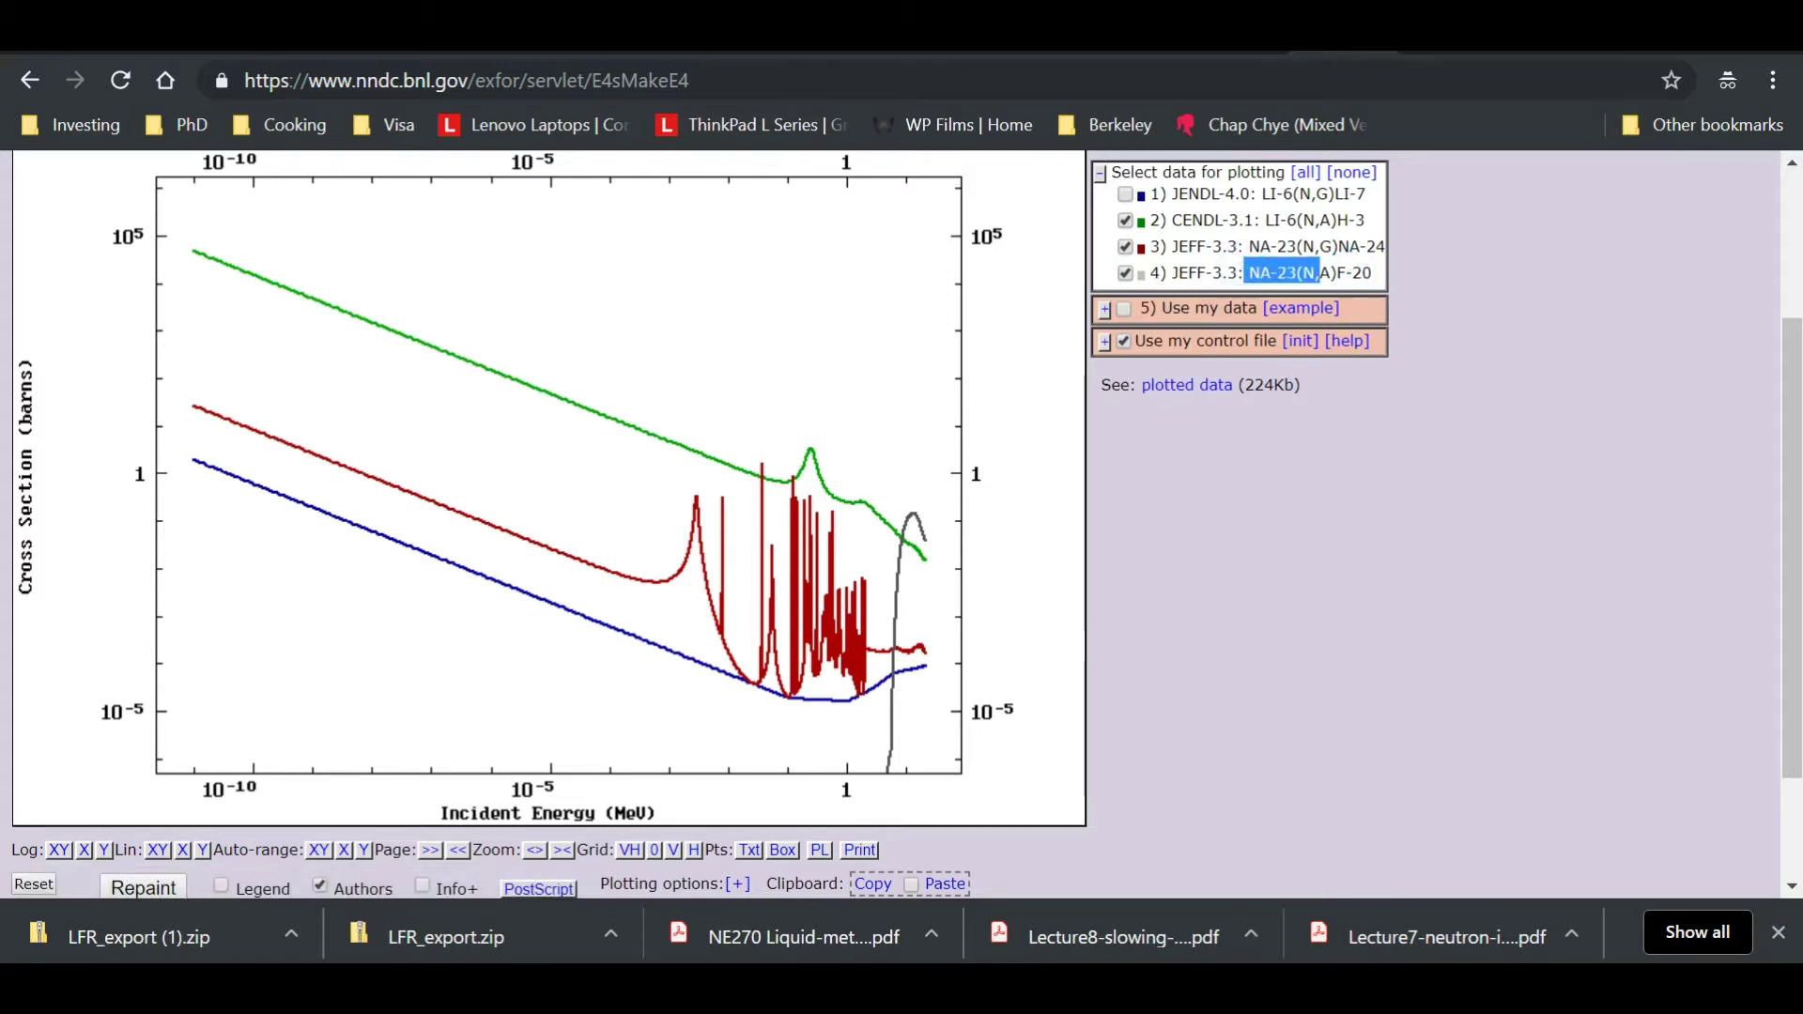
click(1126, 273)
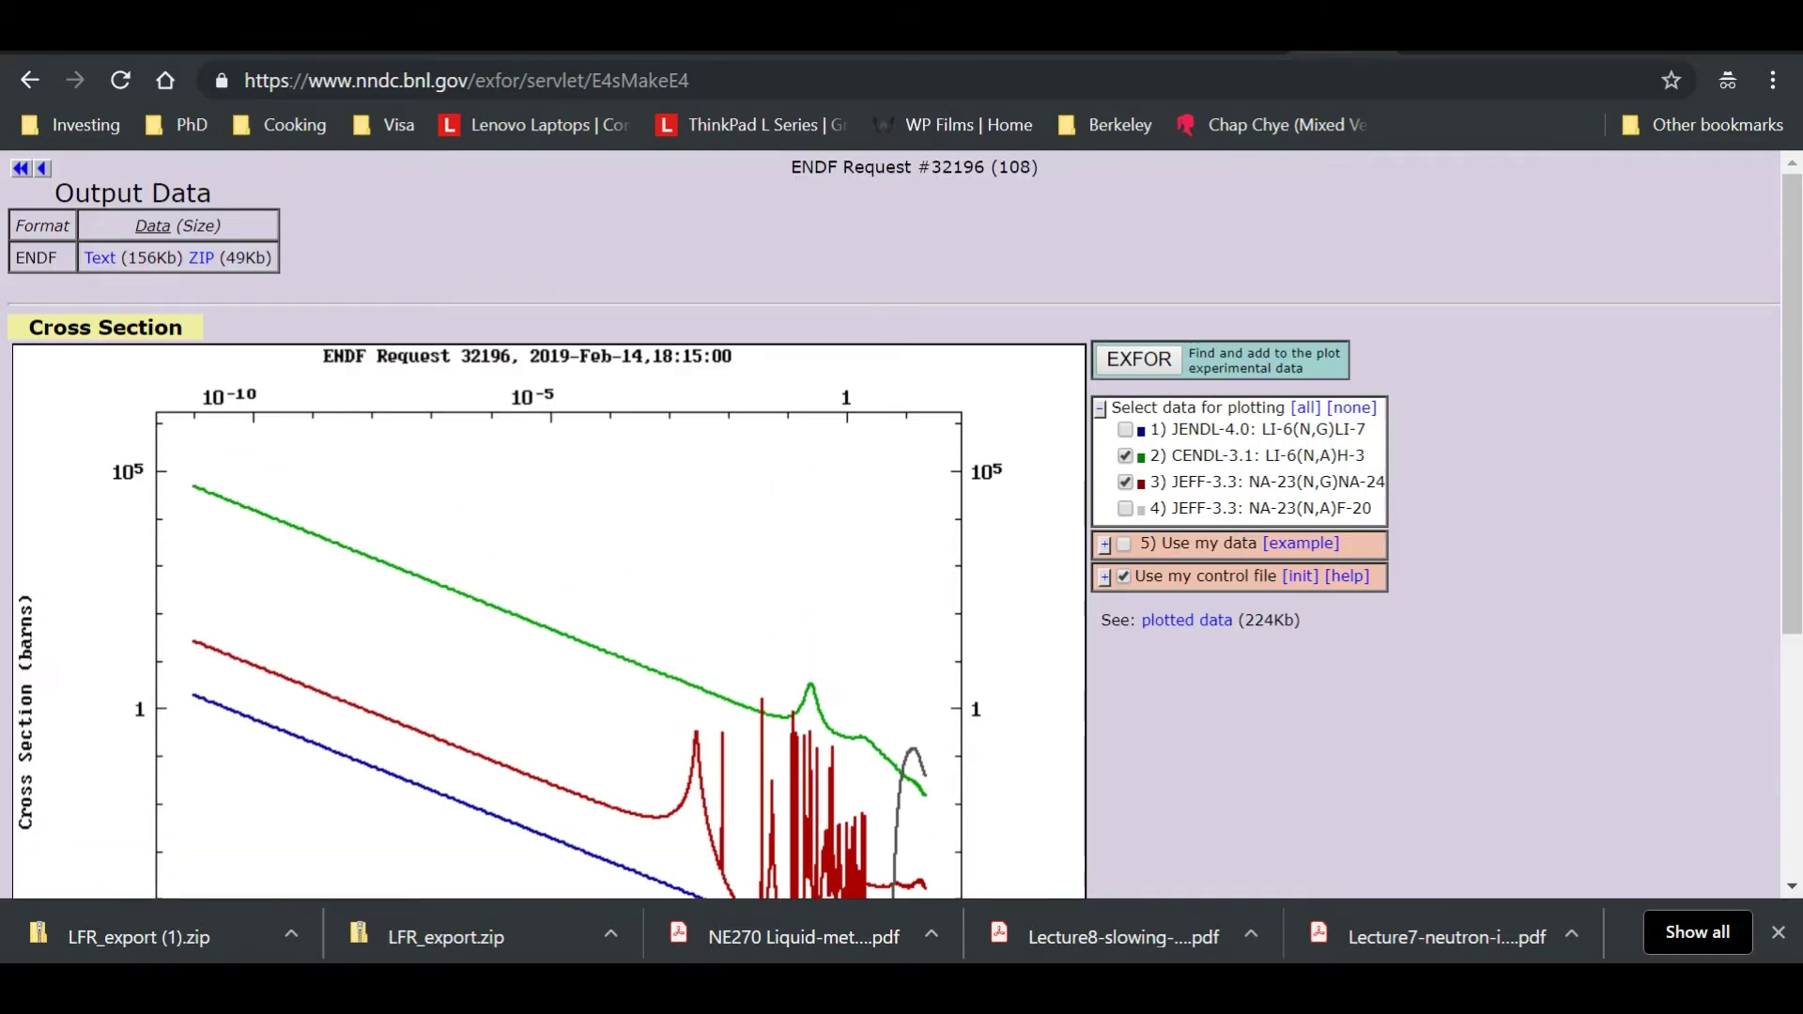
scroll(789, 622, down, 4)
scroll(789, 623, up, 3)
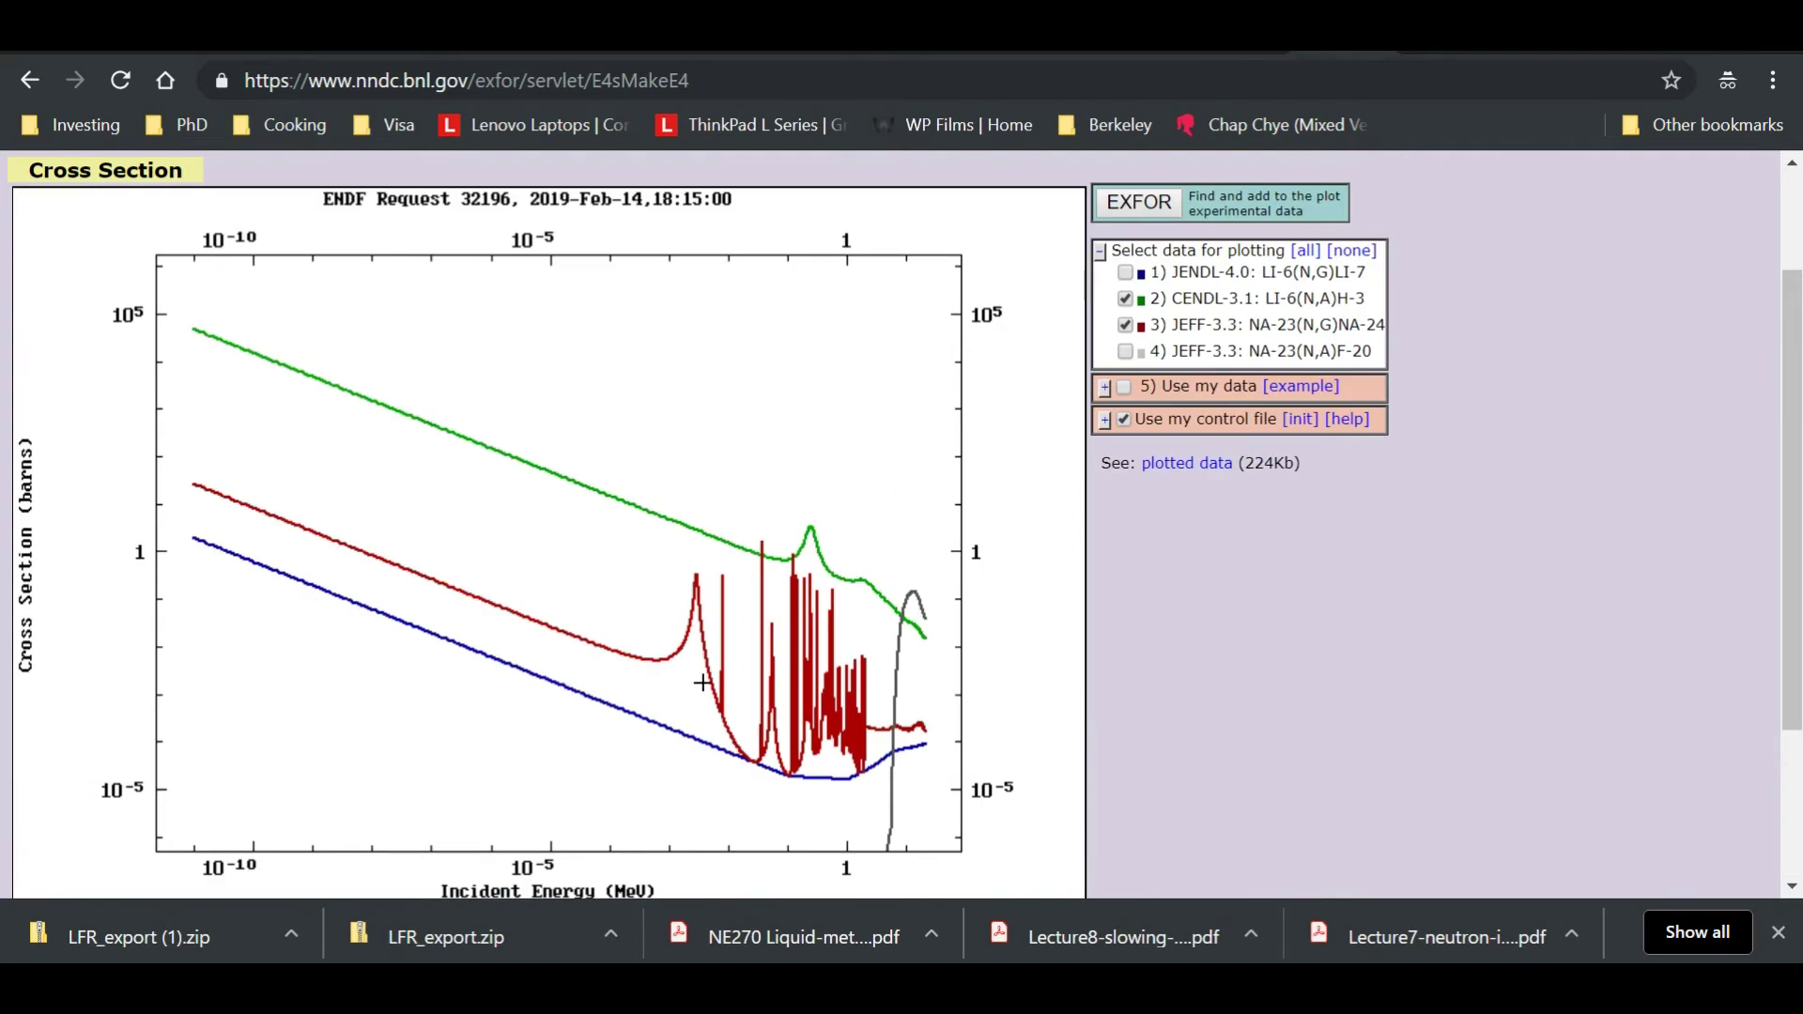
scroll(3, 381, down, 1)
scroll(3, 381, down, 1)
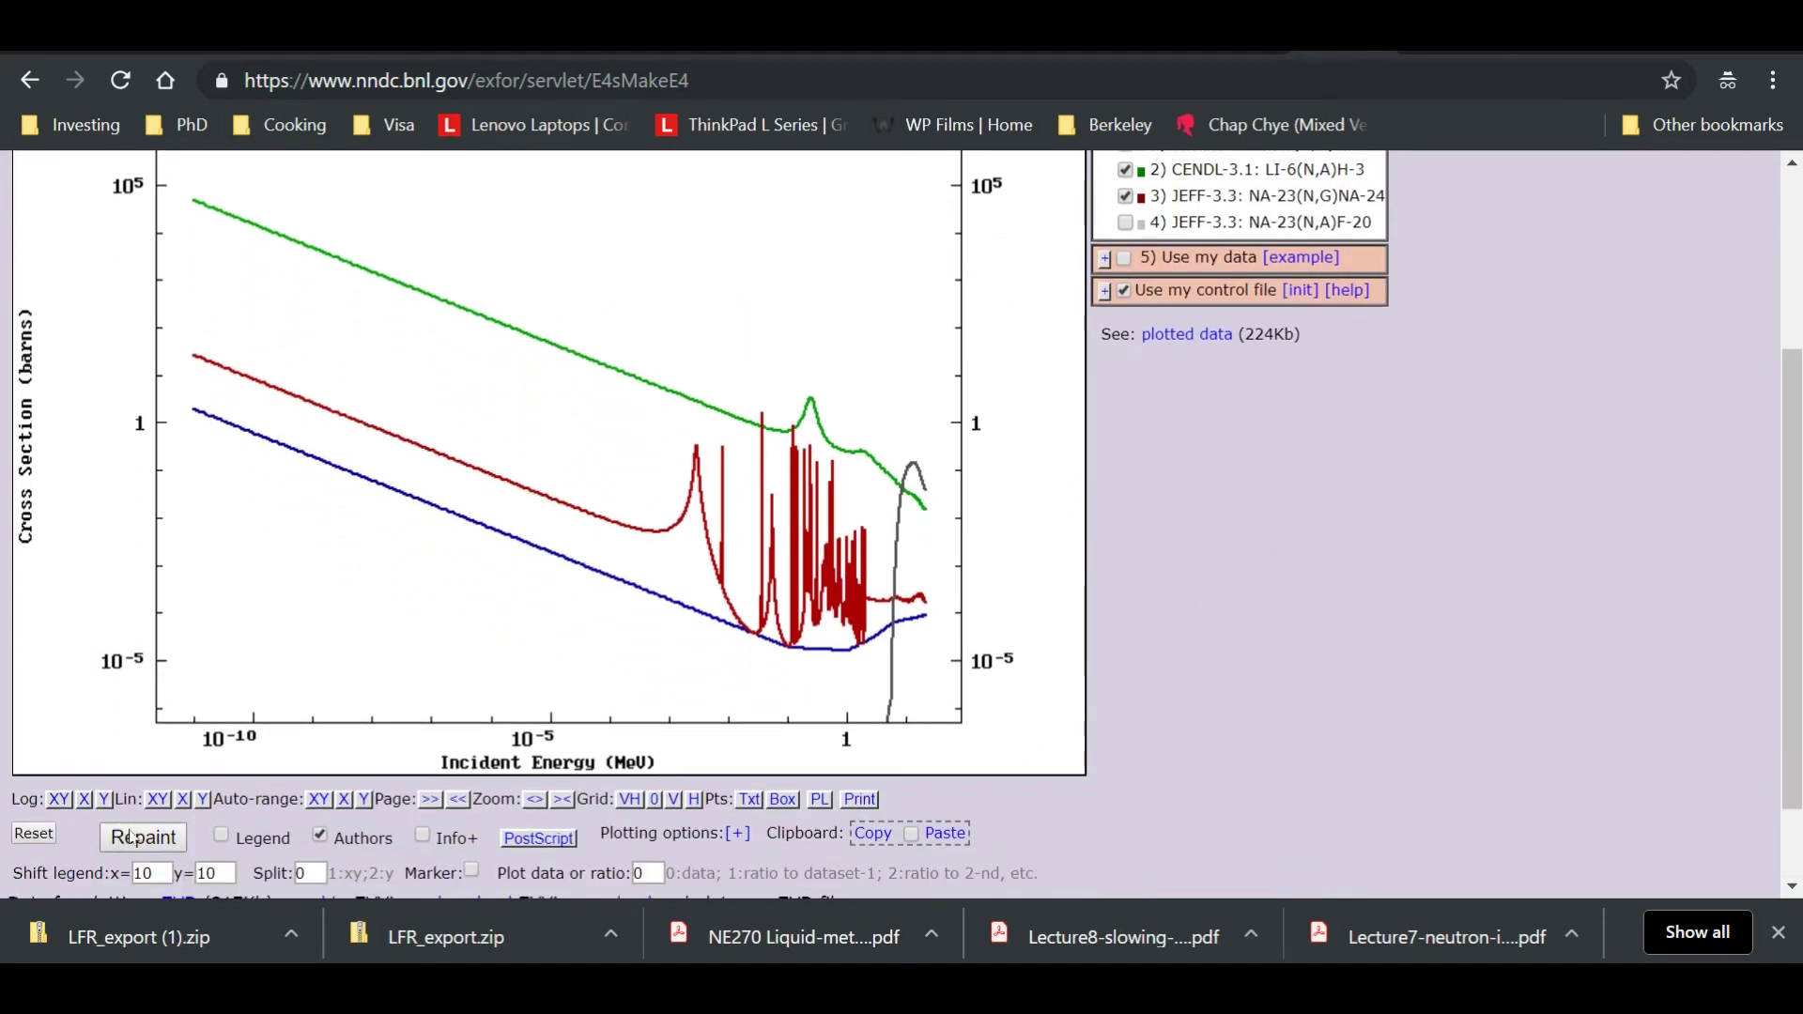
click(173, 838)
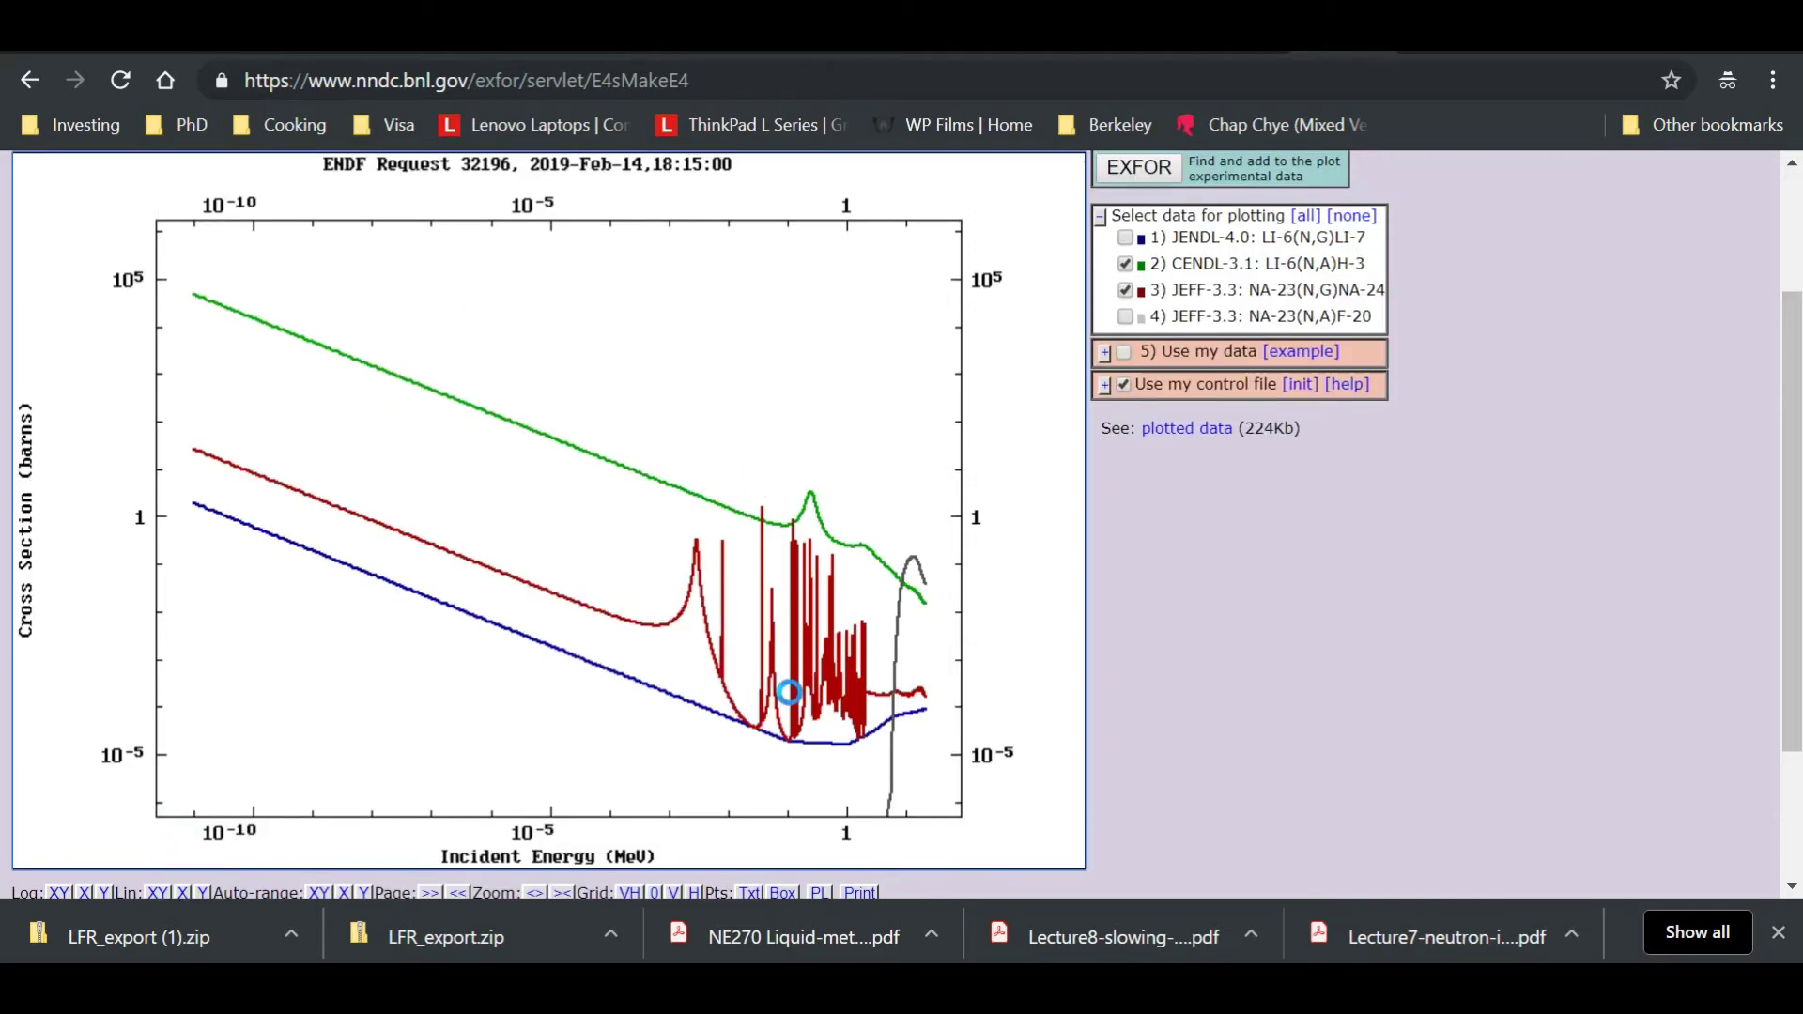